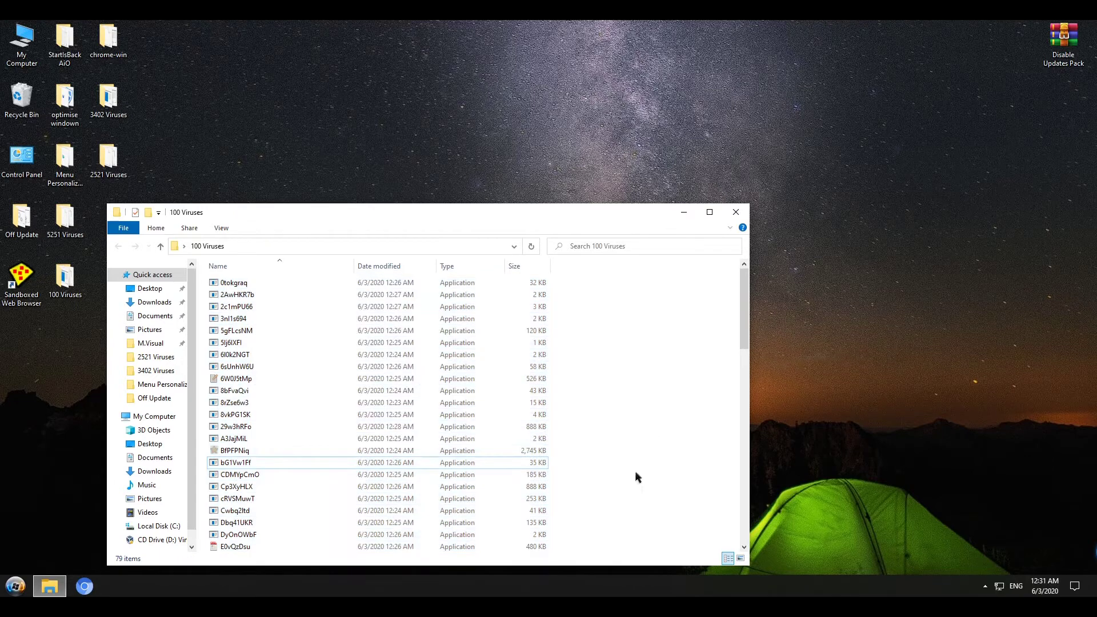
Marquee-select a first group of sample files in the 100 Viruses folder
left_click_drag(600, 546, 221, 251)
Bring up the file-sharing access settings for the selected files, then dismiss them
right_click(318, 368)
mouse_move(400, 391)
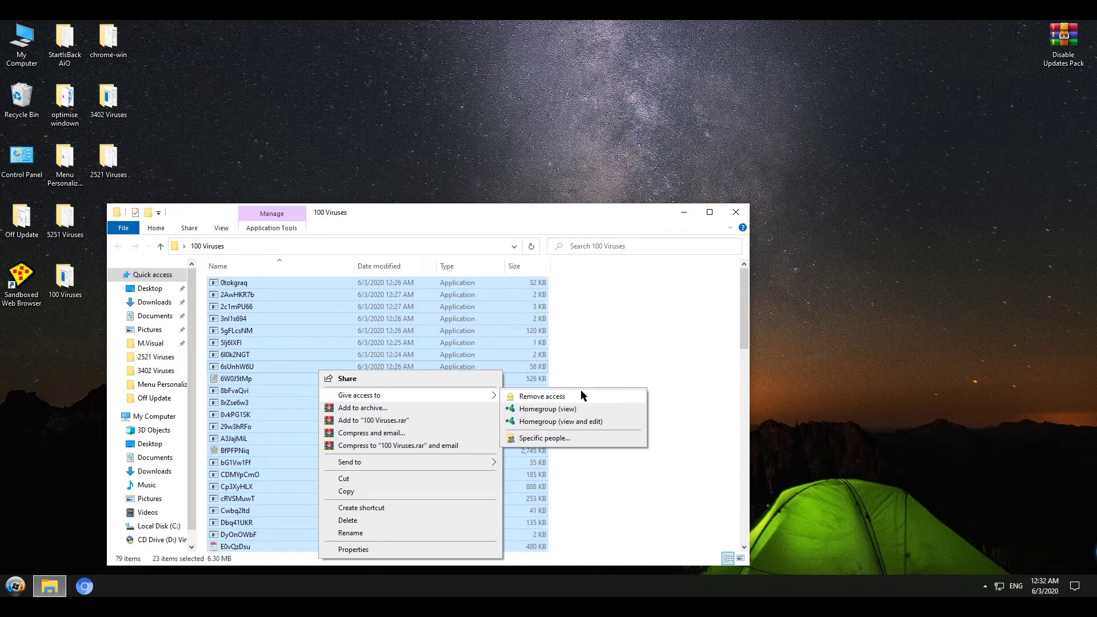
left_click(580, 390)
left_click(697, 412)
Run twelve selected samples sandboxed in DefaultBox
left_click_drag(645, 461, 269, 318)
right_click(303, 368)
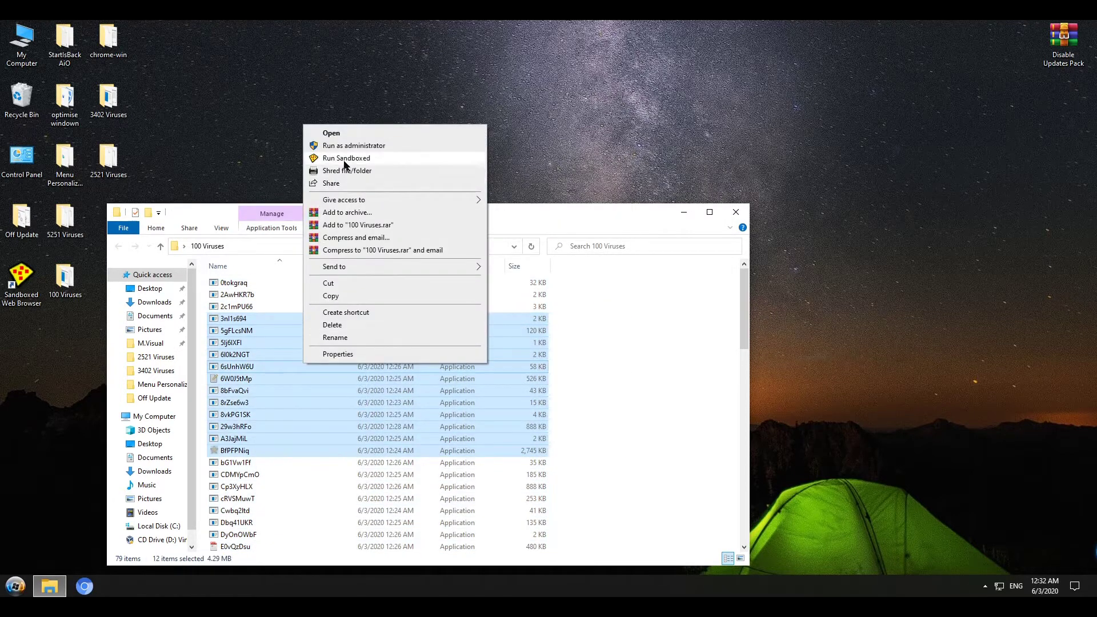
left_click(343, 156)
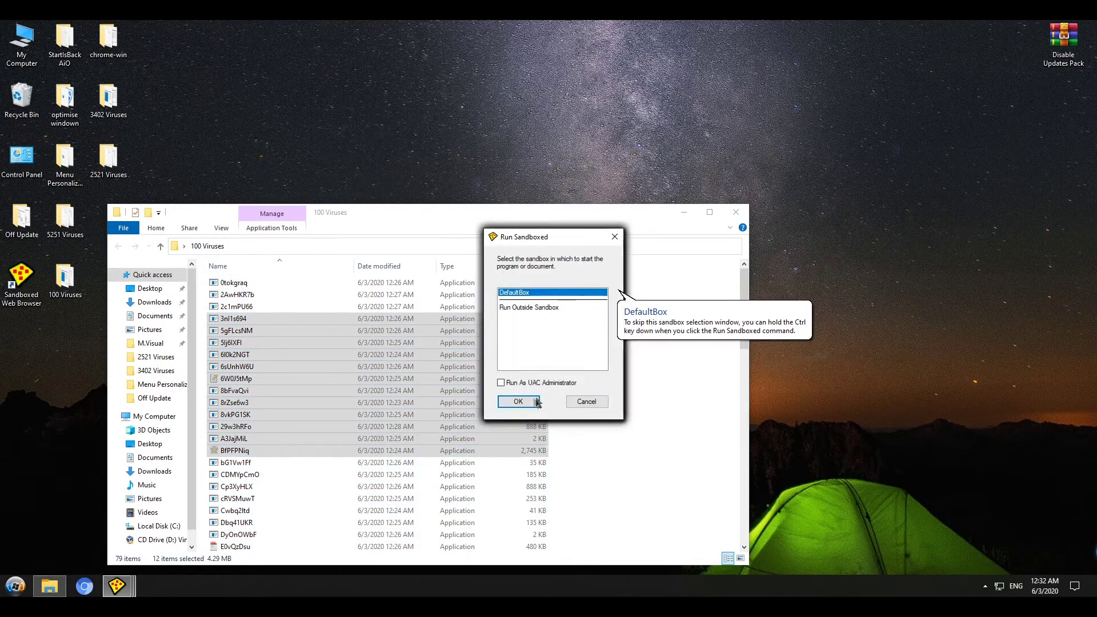
left_click(519, 401)
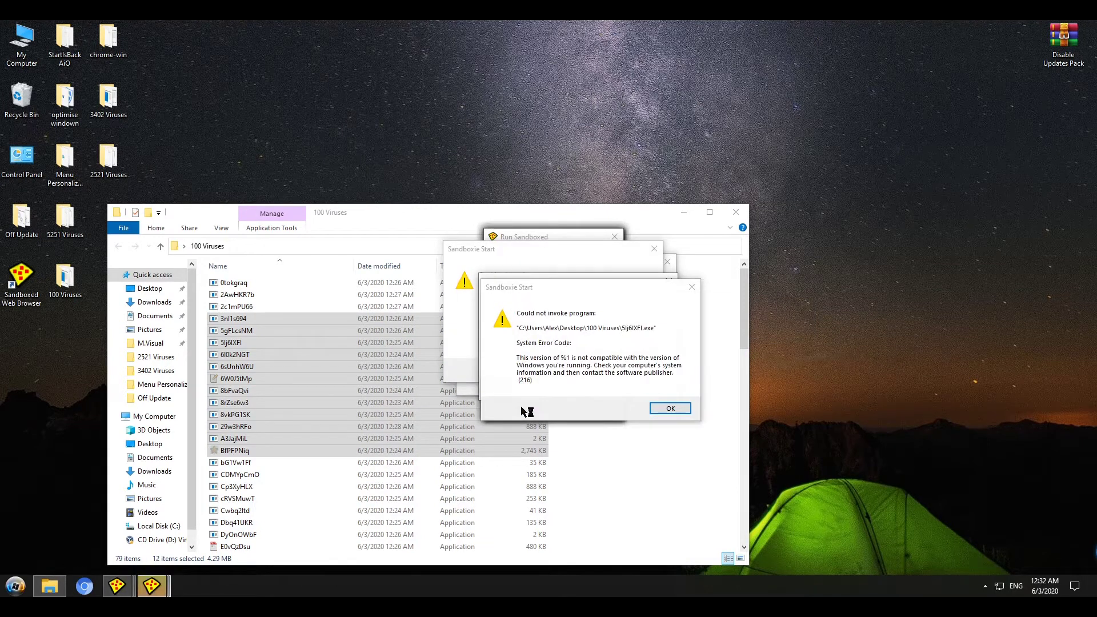
Dismiss the could-not-invoke errors, starting with 5lj6IXFI.exe, and confirm the remaining DefaultBox run
left_click(666, 408)
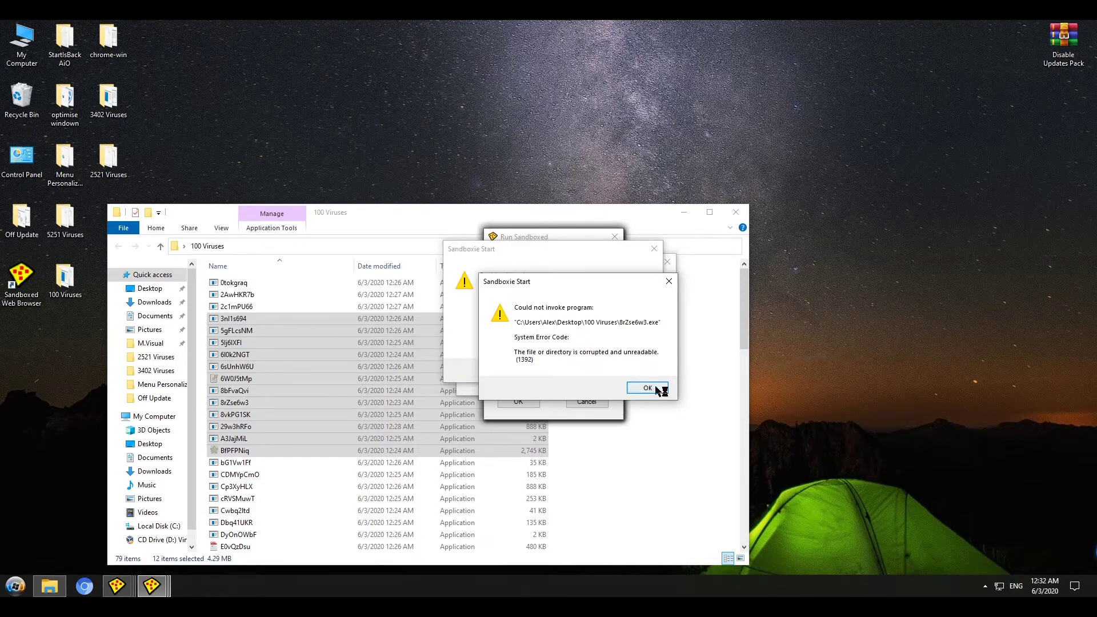
left_click(657, 389)
left_click(633, 372)
left_click(651, 387)
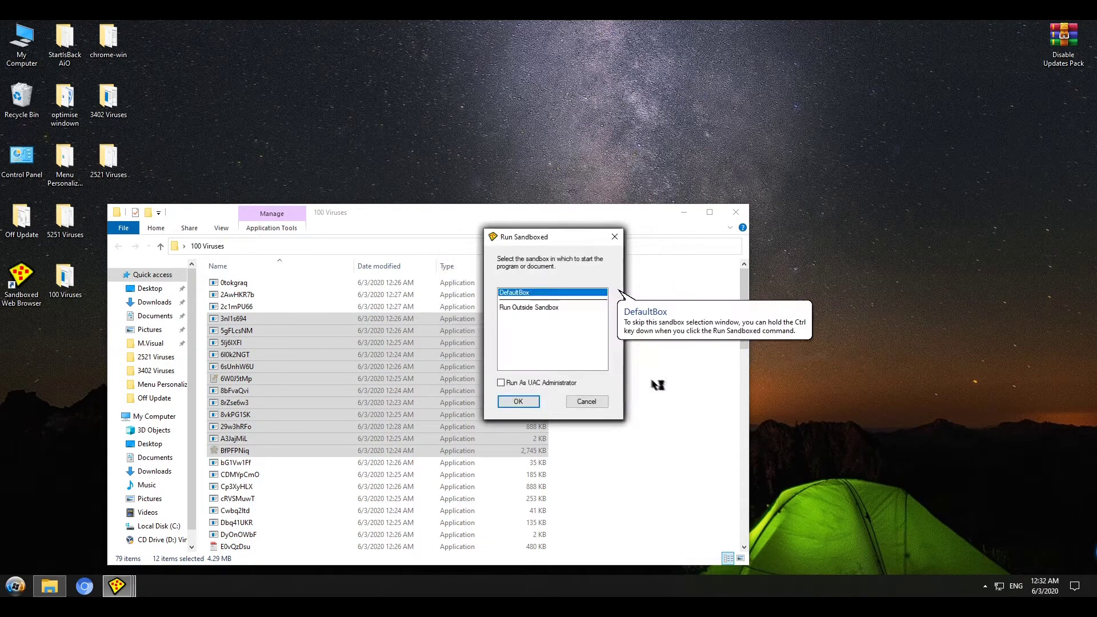
left_click(527, 403)
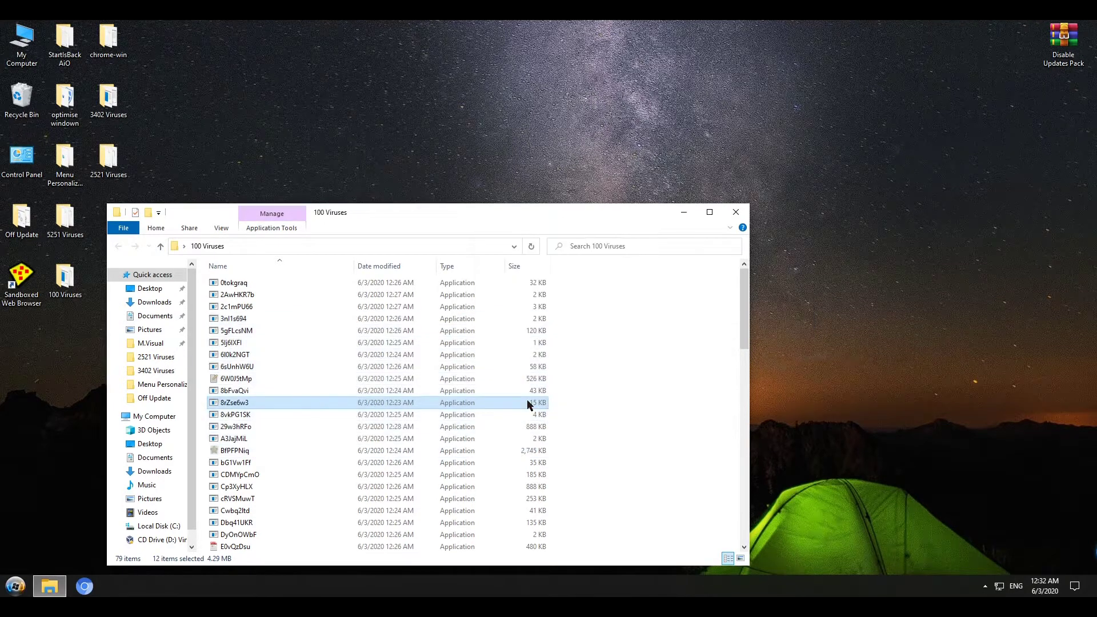
Clear the selection, move the Explorer window up and right, and select four samples
left_click(614, 297)
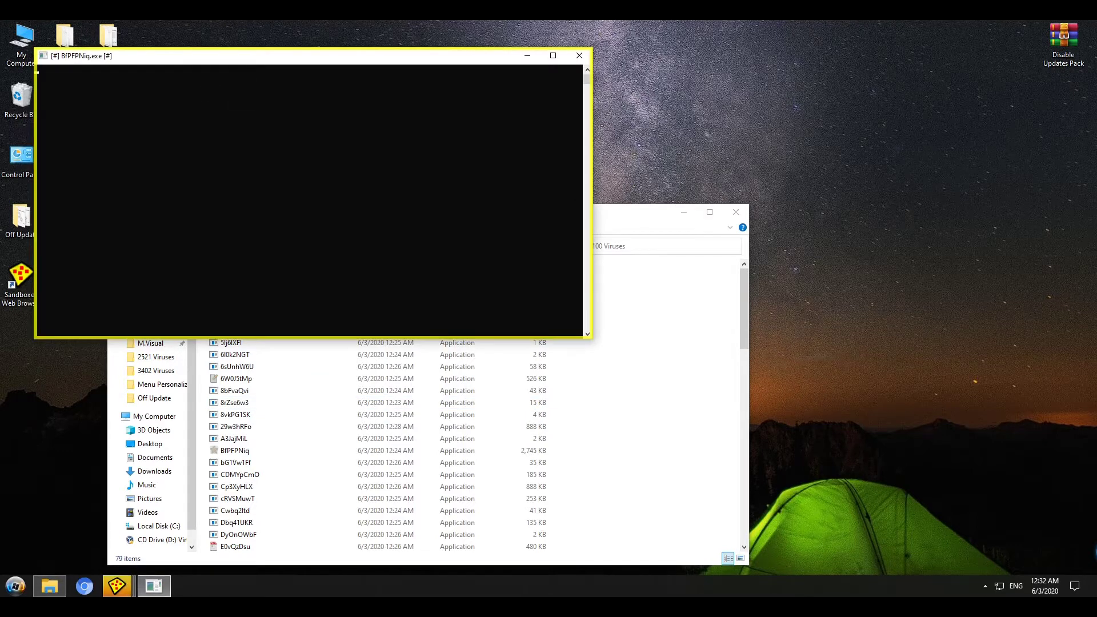
left_click_drag(438, 215, 612, 166)
left_click_drag(758, 362, 661, 479)
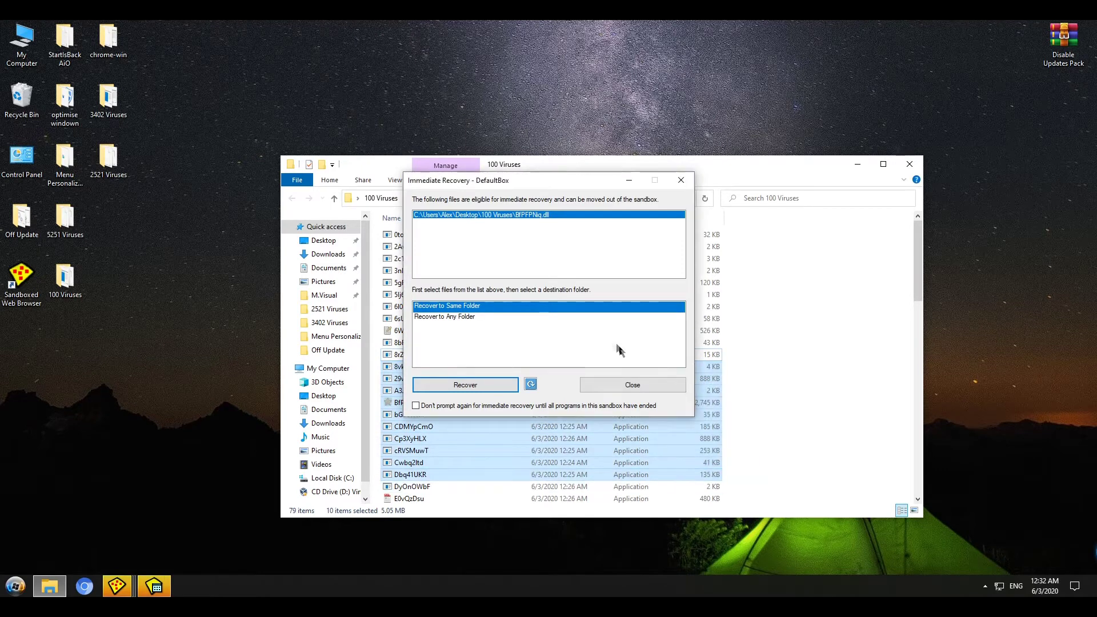
Close the Immediate Recovery prompt without recovering the file, then select the next batch
left_click_drag(538, 186, 579, 189)
left_click(673, 386)
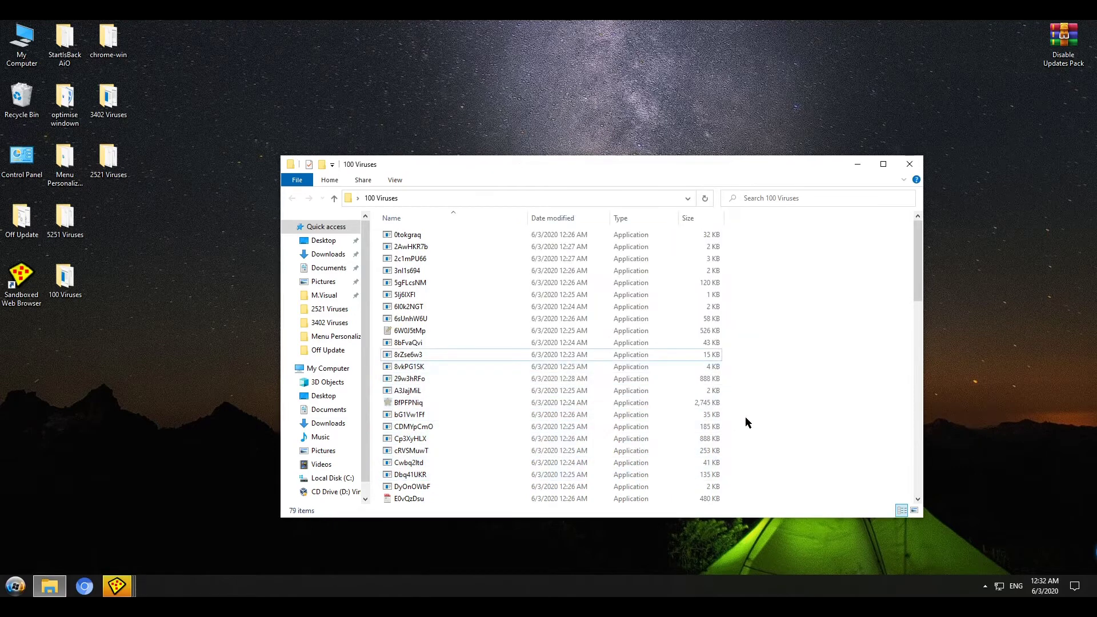
left_click_drag(740, 369, 682, 486)
Run the twelve selected samples in DefaultBox and dismiss three could-not-invoke errors
right_click(683, 486)
left_click(721, 288)
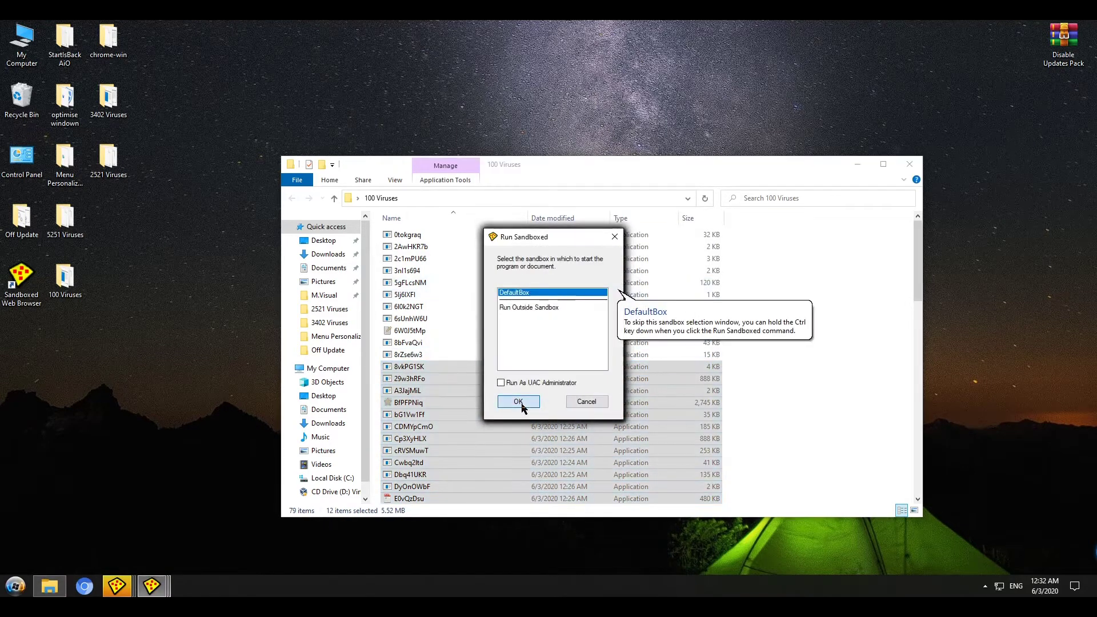
left_click(519, 403)
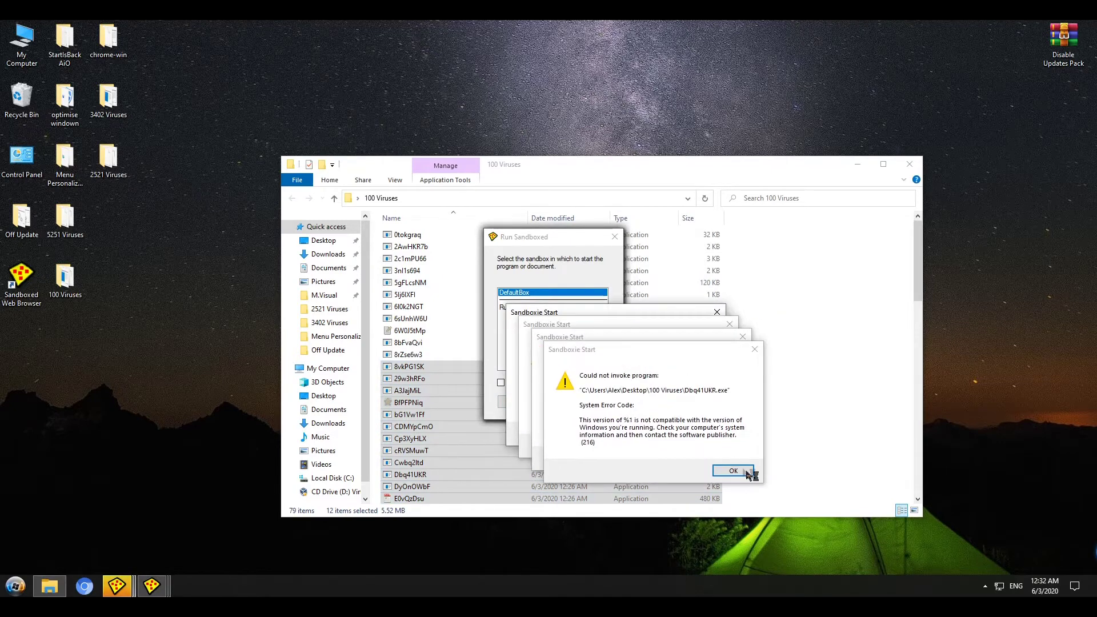
left_click(705, 434)
left_click(709, 443)
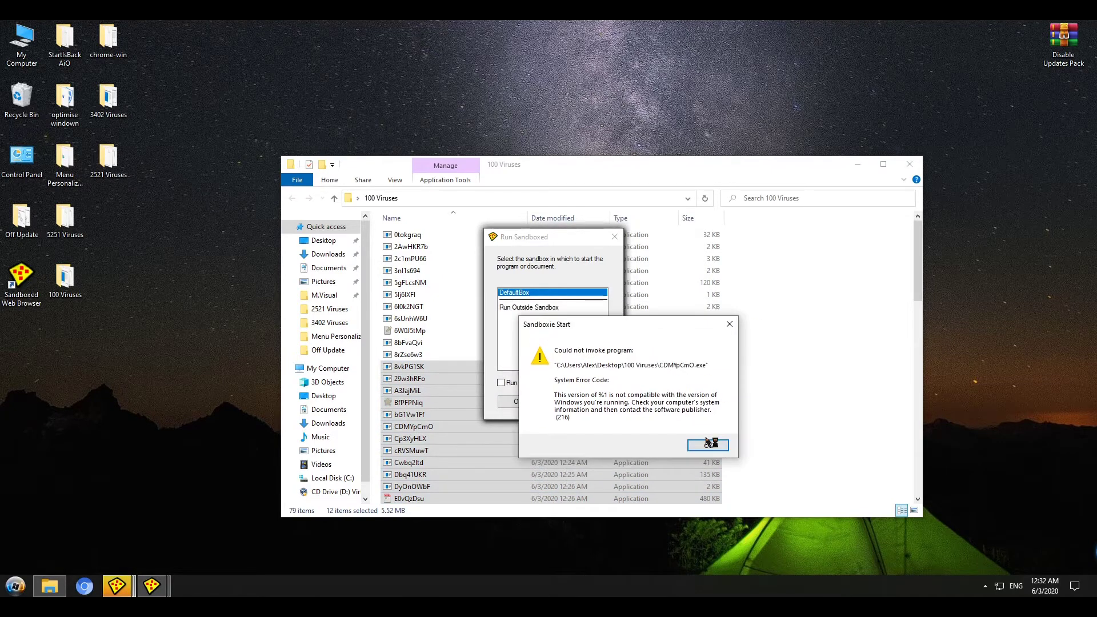
left_click(709, 443)
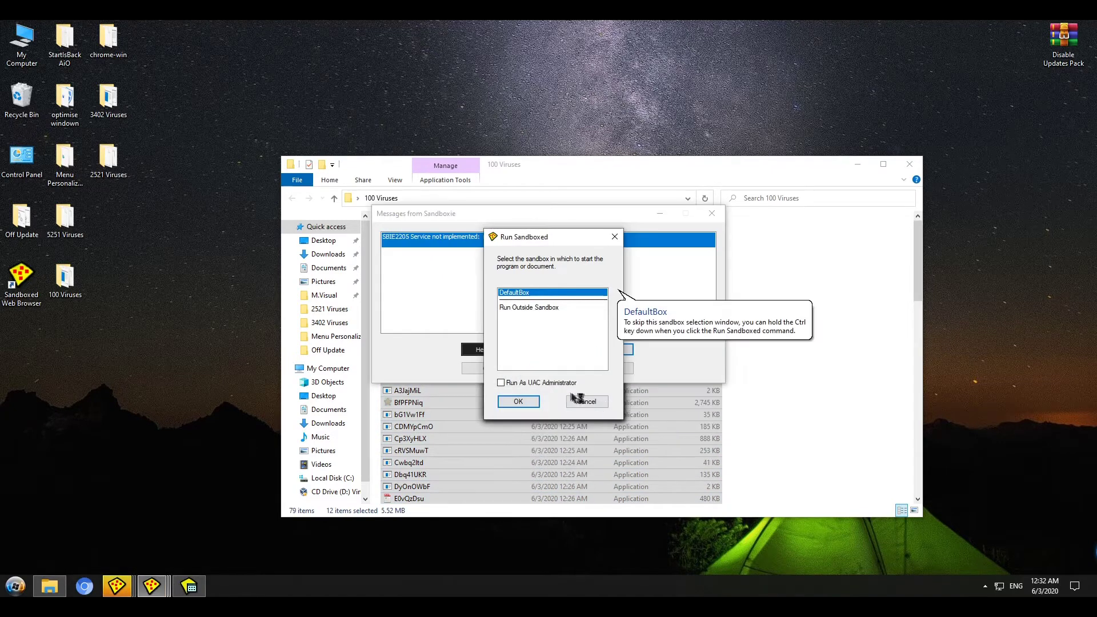
Confirm another DefaultBox run, close the system error and Sandboxie messages window, and reposition the RegSvcs.exe console
left_click(517, 402)
left_click_drag(460, 223, 566, 198)
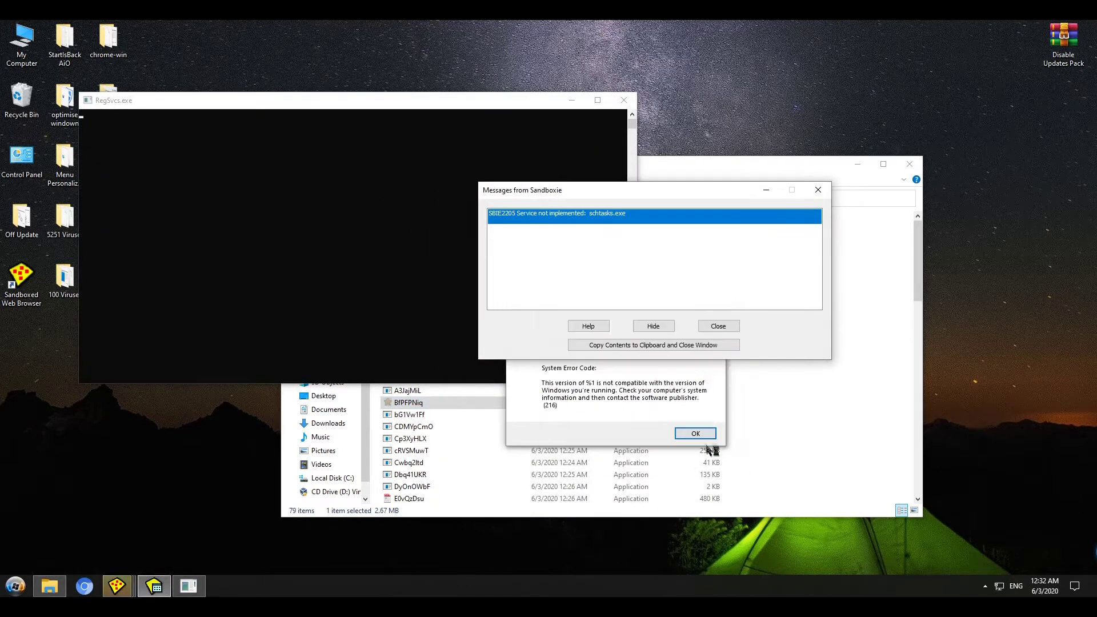
left_click(708, 435)
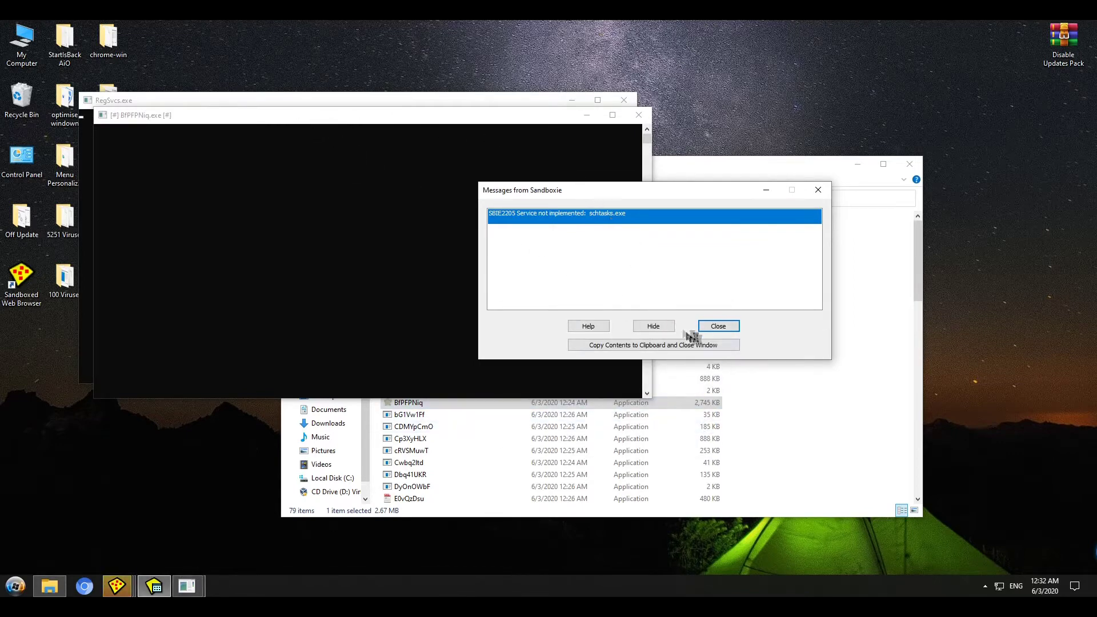
left_click(719, 327)
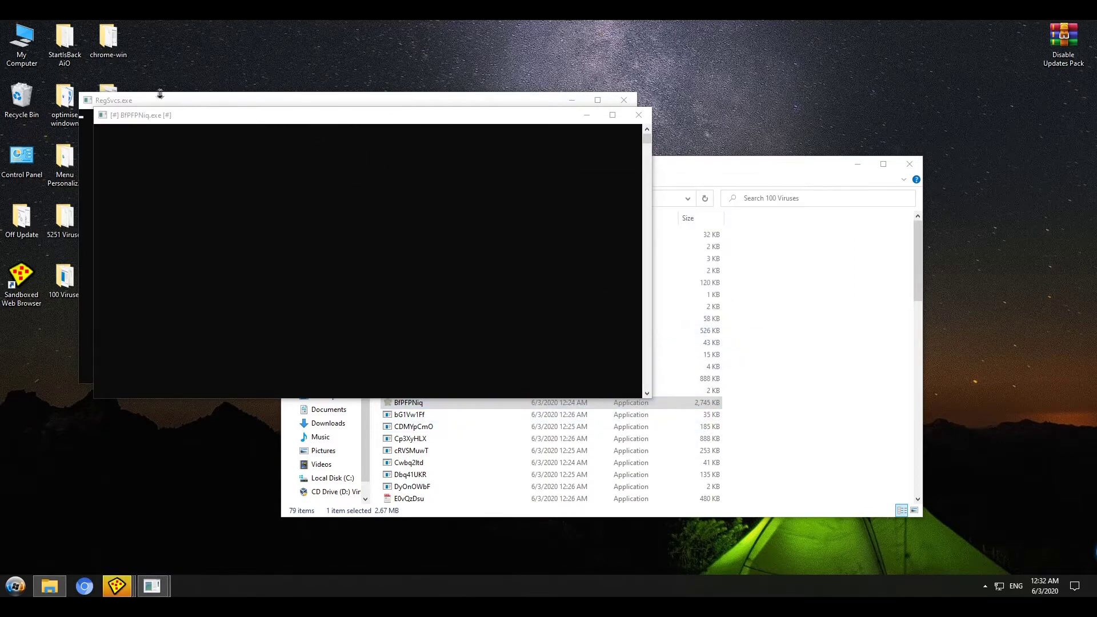
left_click_drag(177, 101, 204, 85)
Select the next ten samples further down and run them sandboxed in DefaultBox
left_click(732, 380)
scroll(654, 423, "down", 1)
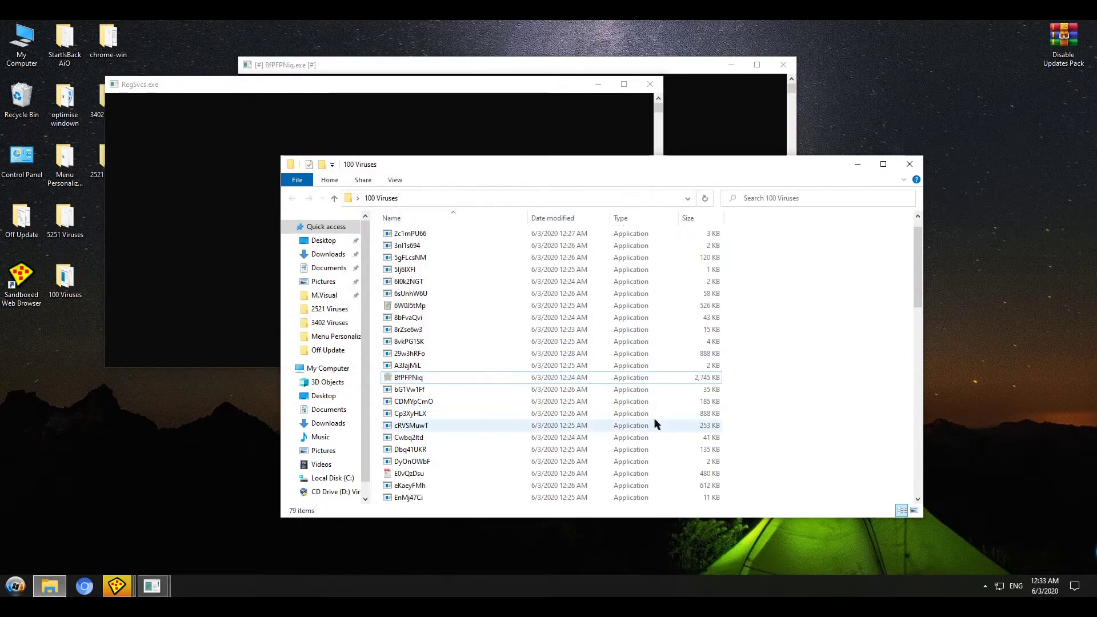
scroll(479, 279, "down", 6)
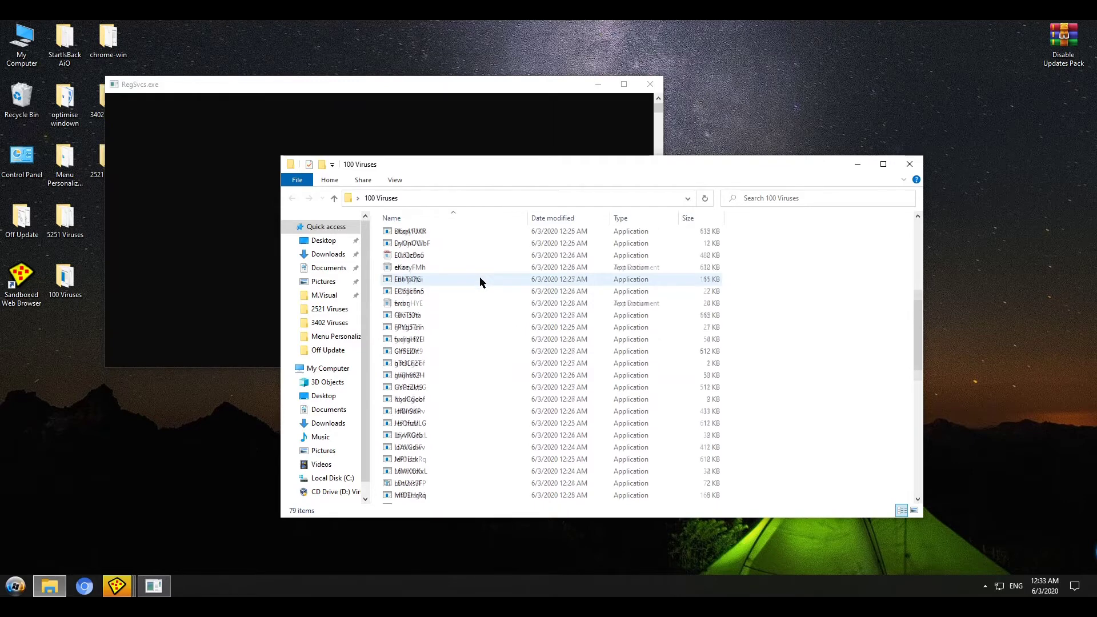
left_click_drag(761, 261, 560, 377)
right_click(444, 355)
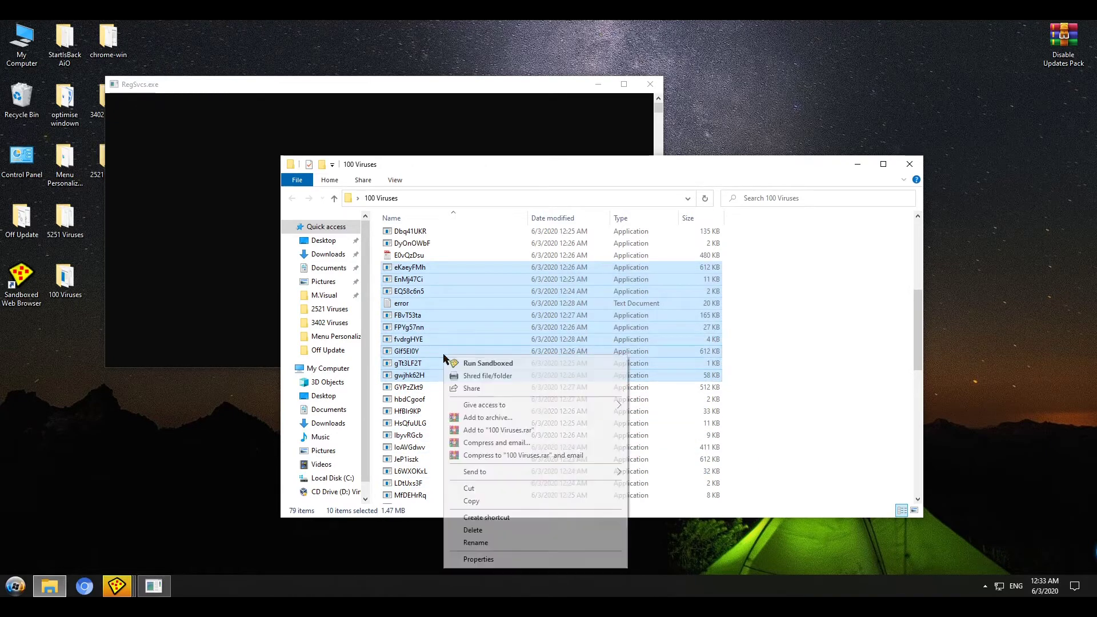
left_click(489, 364)
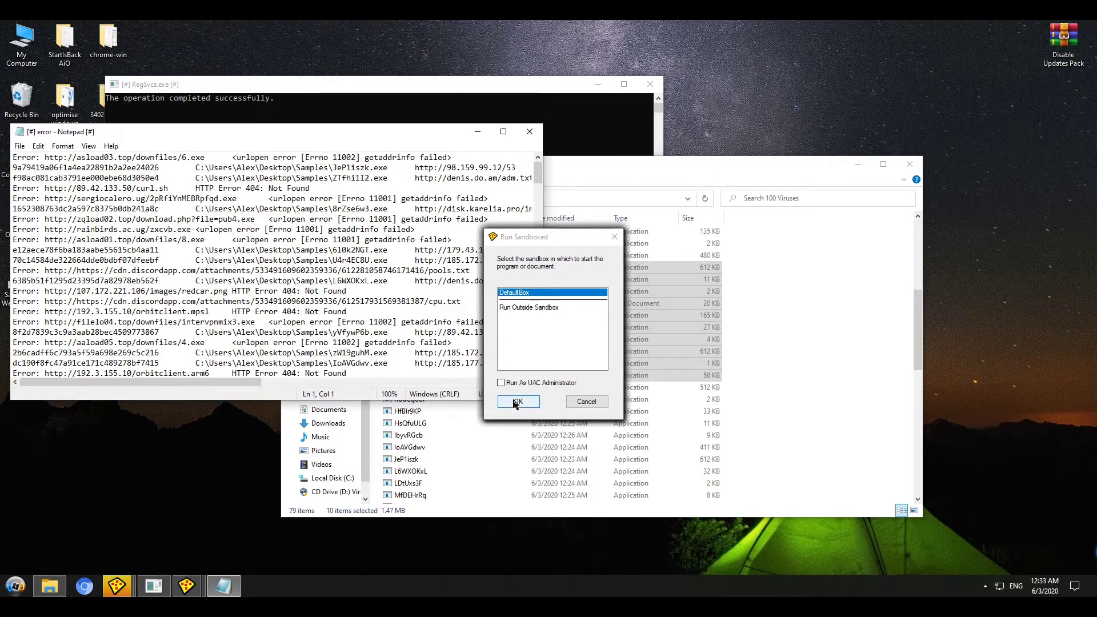
left_click(519, 402)
Dismiss the Sandboxie warning and launch errors, confirming each further DefaultBox run
left_click(779, 427)
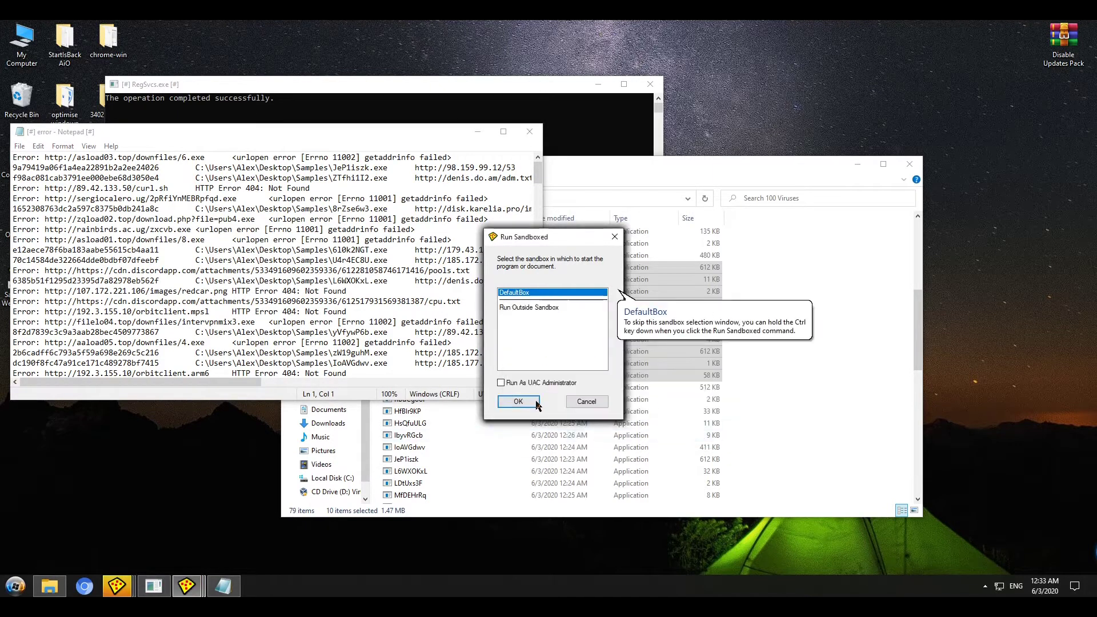
left_click(537, 403)
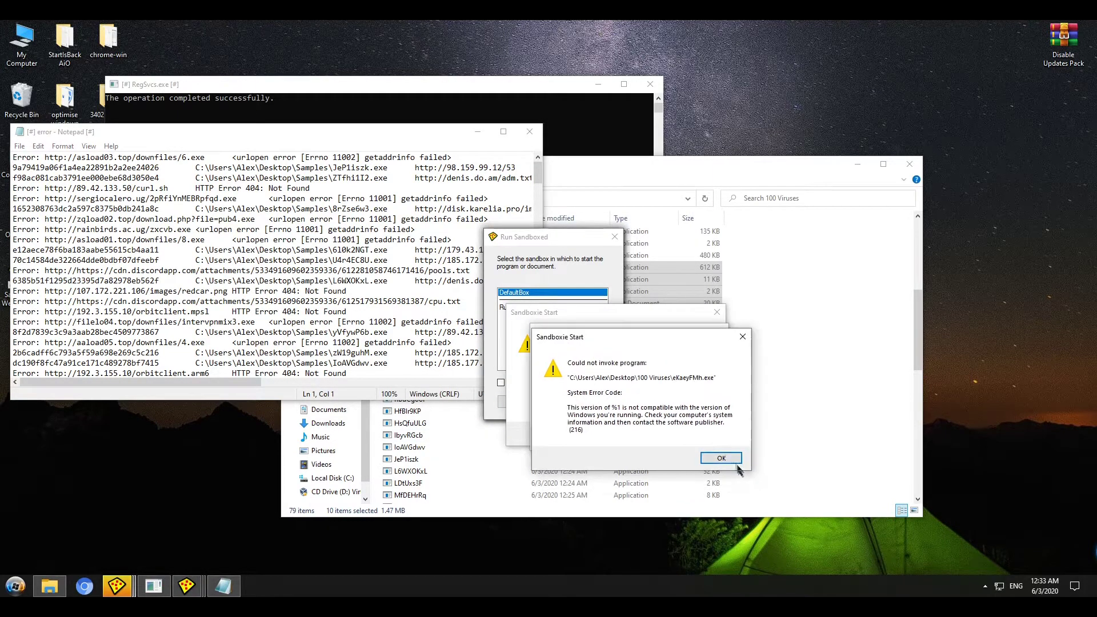
left_click(721, 458)
left_click(697, 437)
left_click(693, 429)
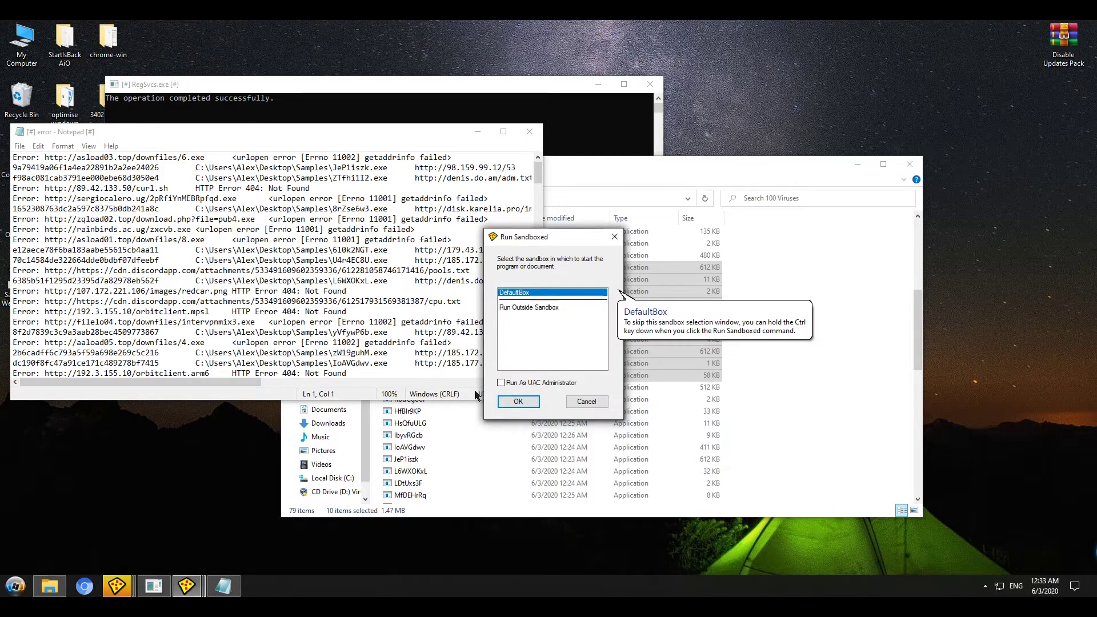
left_click(518, 402)
left_click(697, 437)
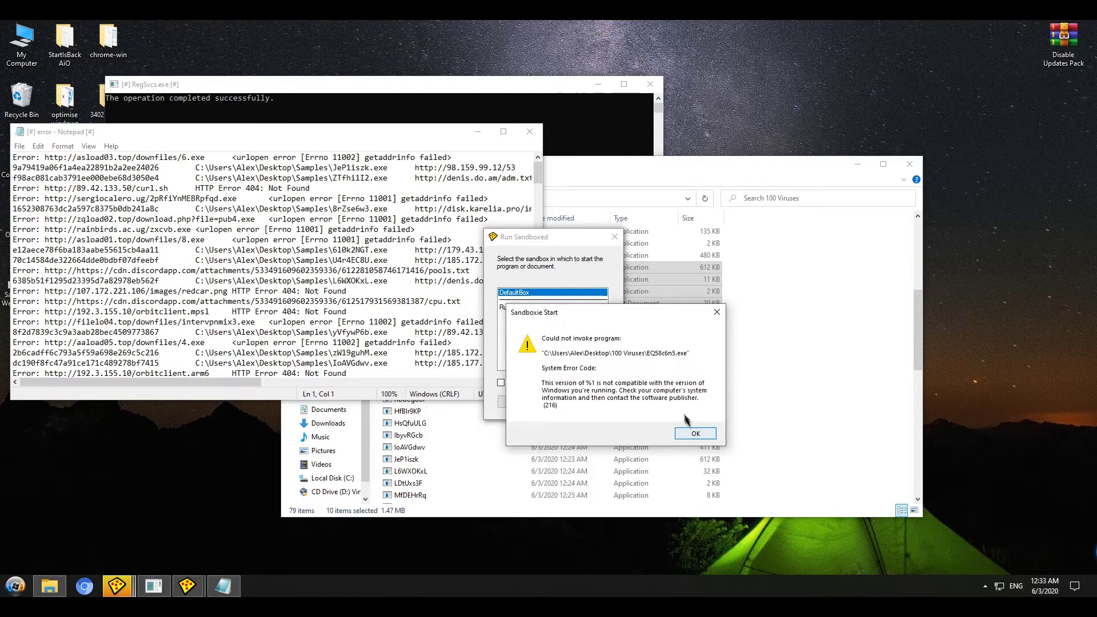
left_click(693, 432)
left_click(518, 401)
left_click(714, 446)
left_click(697, 438)
Close the sandboxed Notepad error log and the RegSvcs.exe console window
left_click(529, 133)
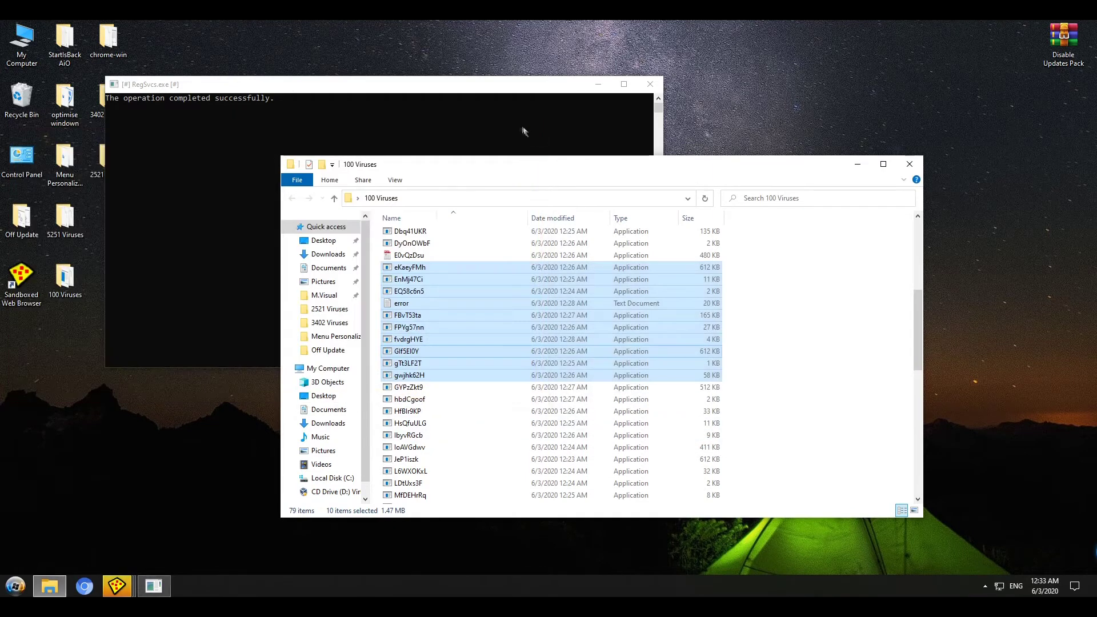
left_click(558, 113)
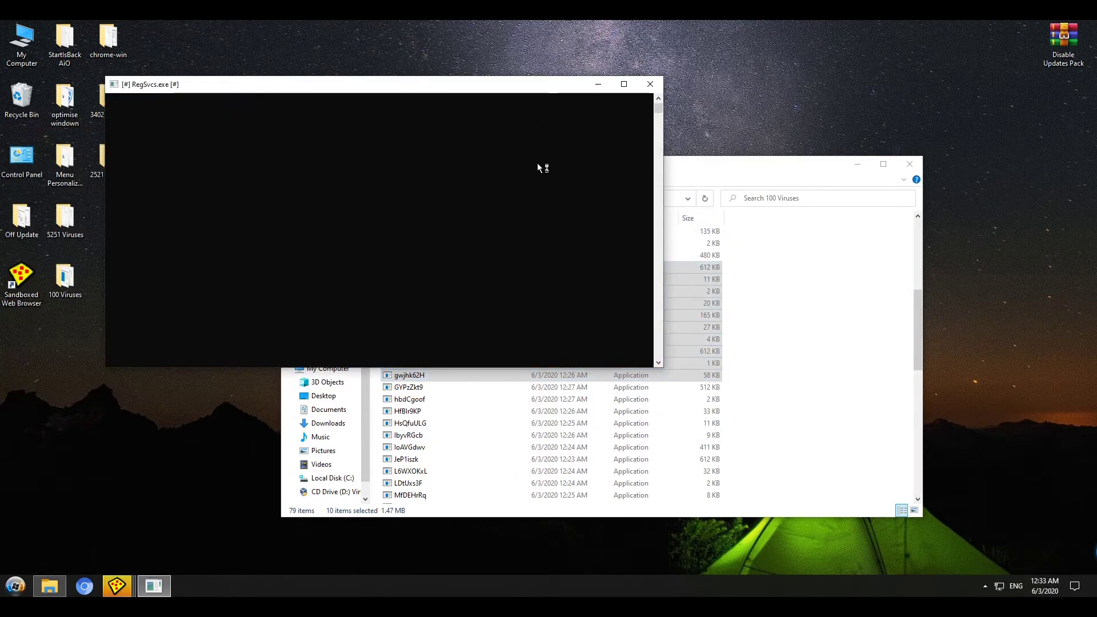
left_click(660, 84)
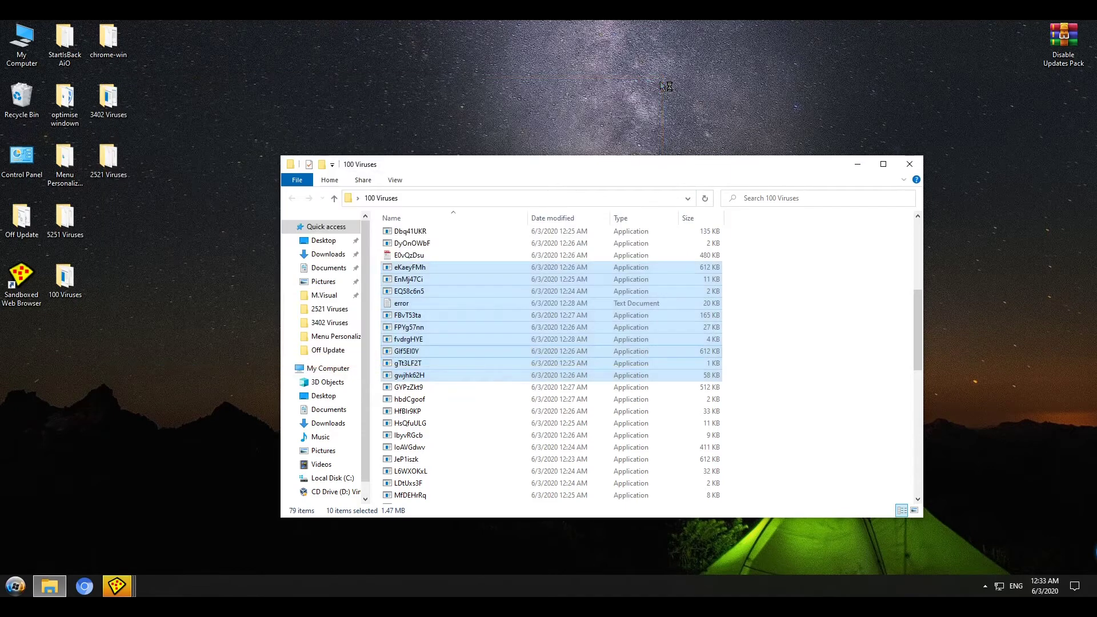
Run the ten files GYPzZkt9 through MfDEHrRq sandboxed and approve the administrator prompt
left_click(809, 281)
left_click_drag(734, 388, 532, 499)
right_click(445, 457)
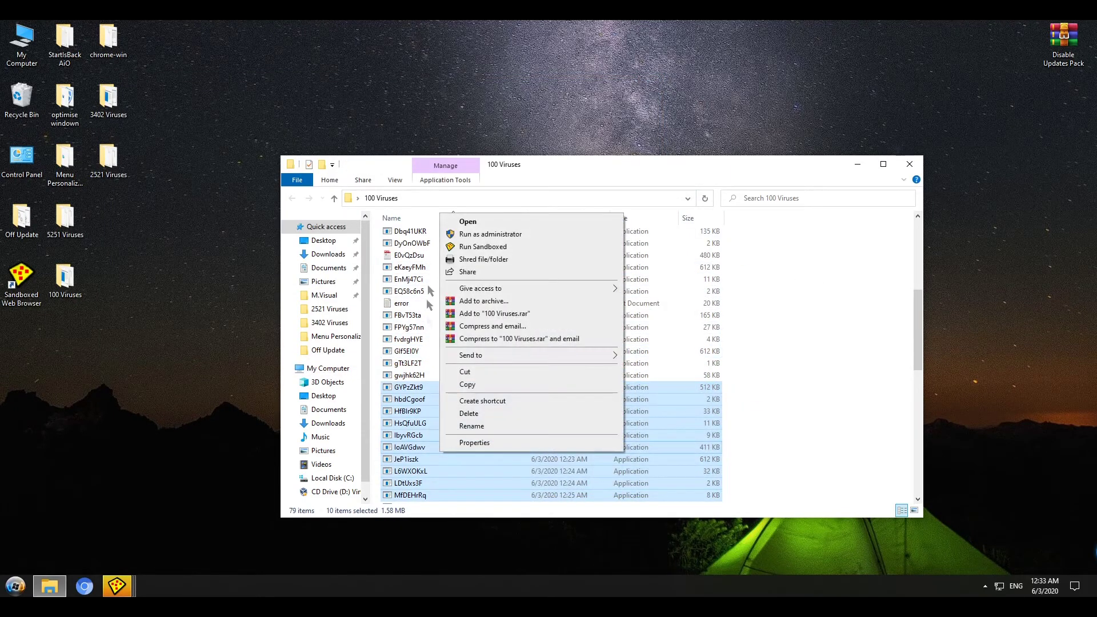
left_click(483, 246)
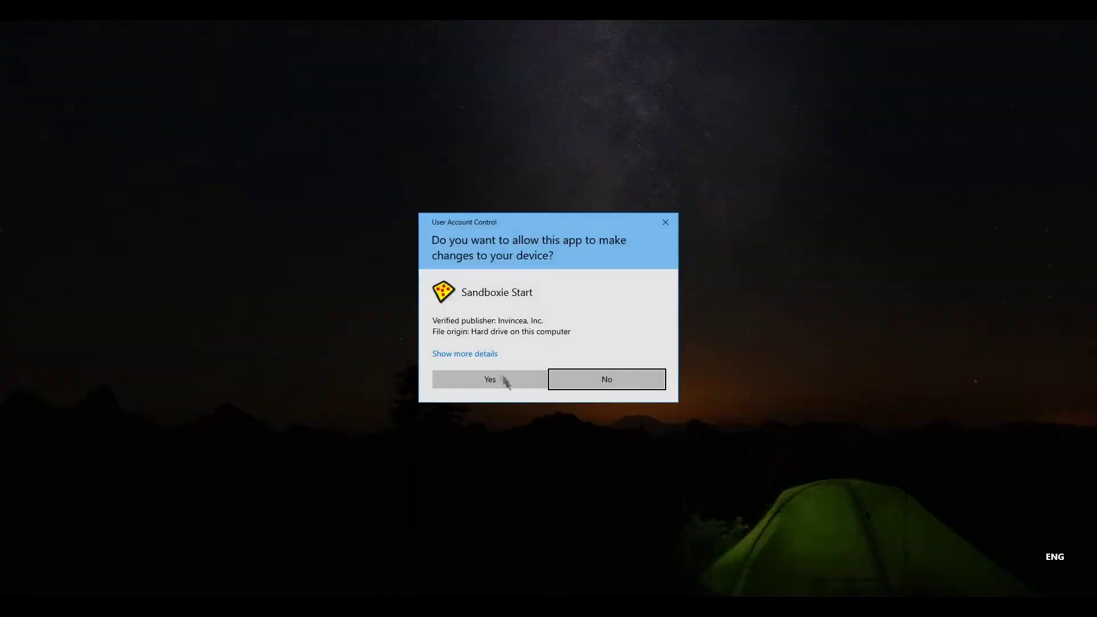
left_click(493, 378)
Dismiss every stacked launch error, including L6WXOKxL.exe, confirming the DefaultBox runs
left_click(710, 447)
left_click(706, 446)
left_click(708, 445)
left_click(695, 437)
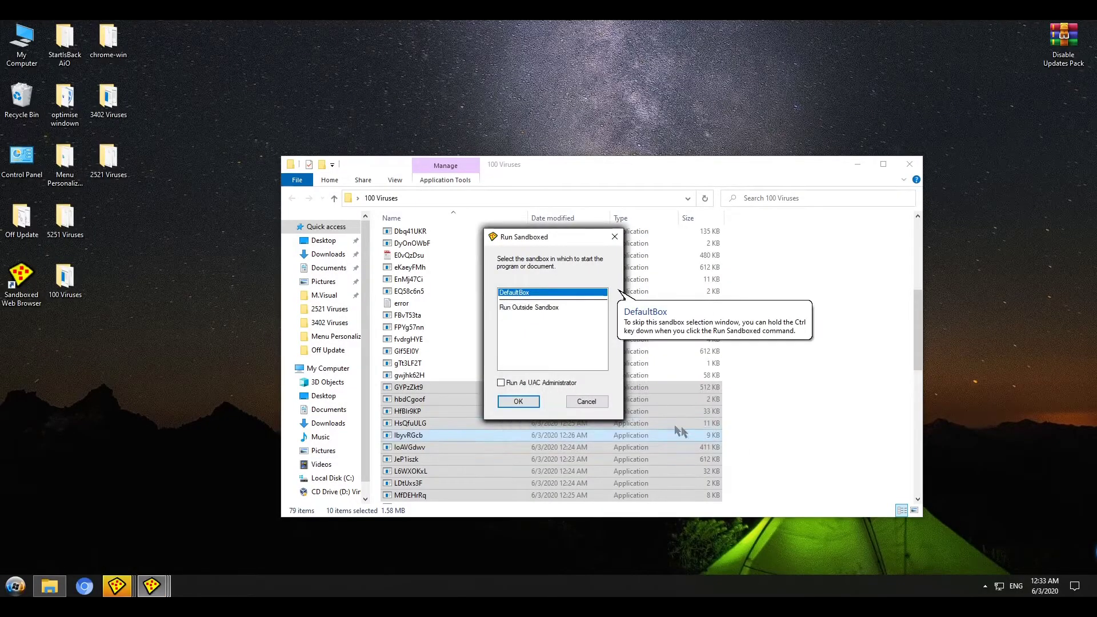
left_click(518, 402)
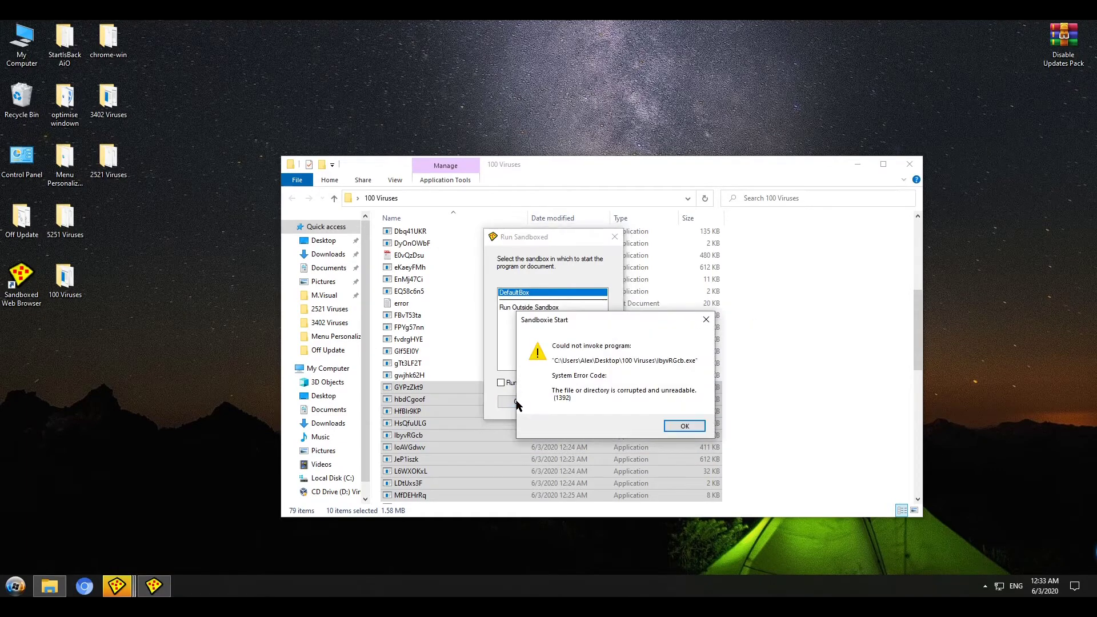
left_click(771, 508)
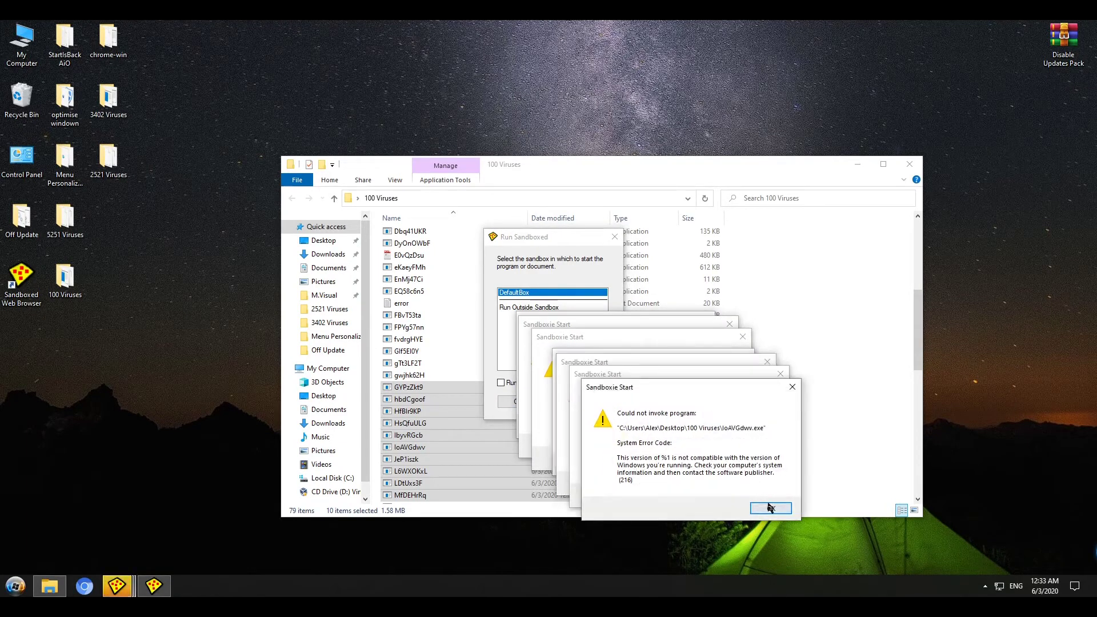
left_click(759, 495)
left_click(745, 482)
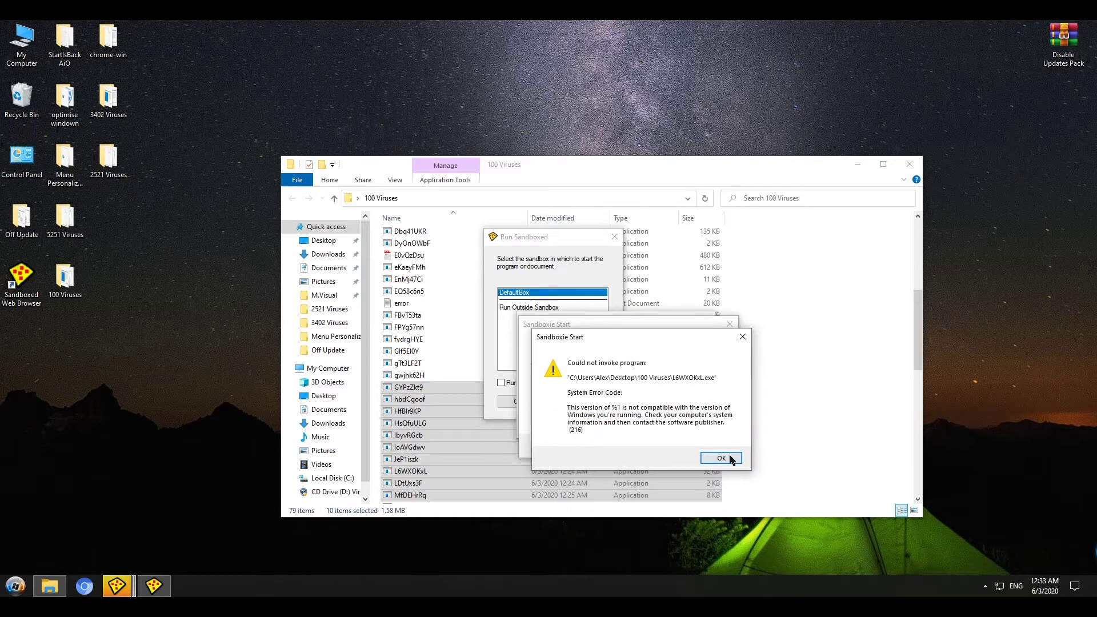
left_click(722, 459)
left_click(708, 445)
left_click(693, 432)
left_click(519, 402)
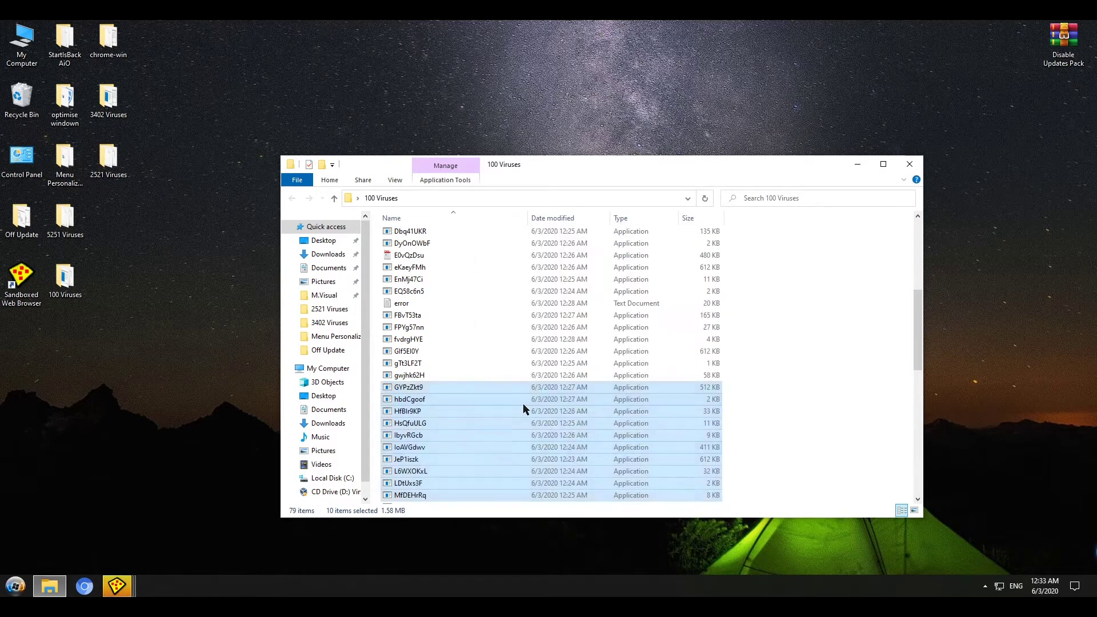
Clear the file selection and scroll down to the next samples
left_click(523, 403)
left_click(776, 431)
scroll(671, 440, "down", 2)
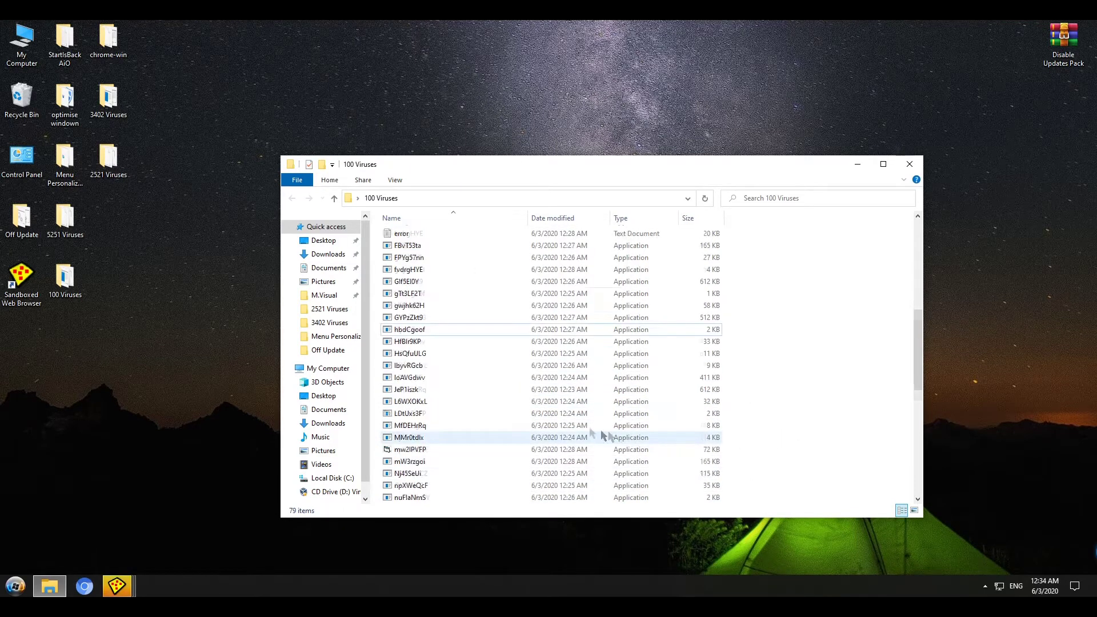
scroll(605, 438, "down", 5)
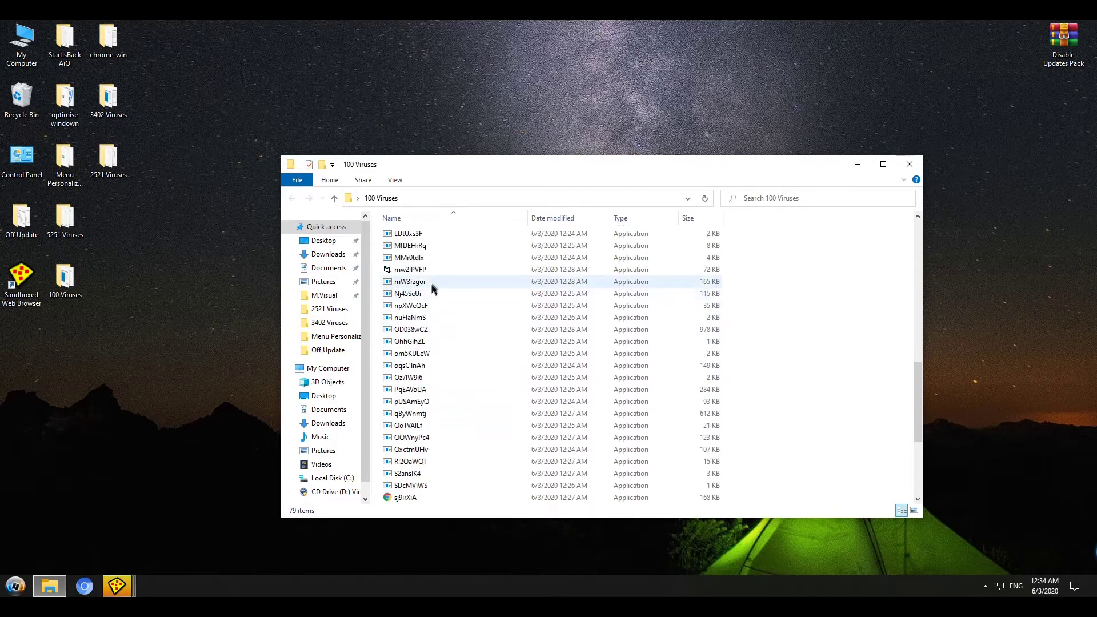
Run MMi0tdlx through PqEAVoUA in DefaultBox and dismiss the OhhGihZL.exe and OD038wCZ.exe errors
left_click_drag(743, 264, 549, 383)
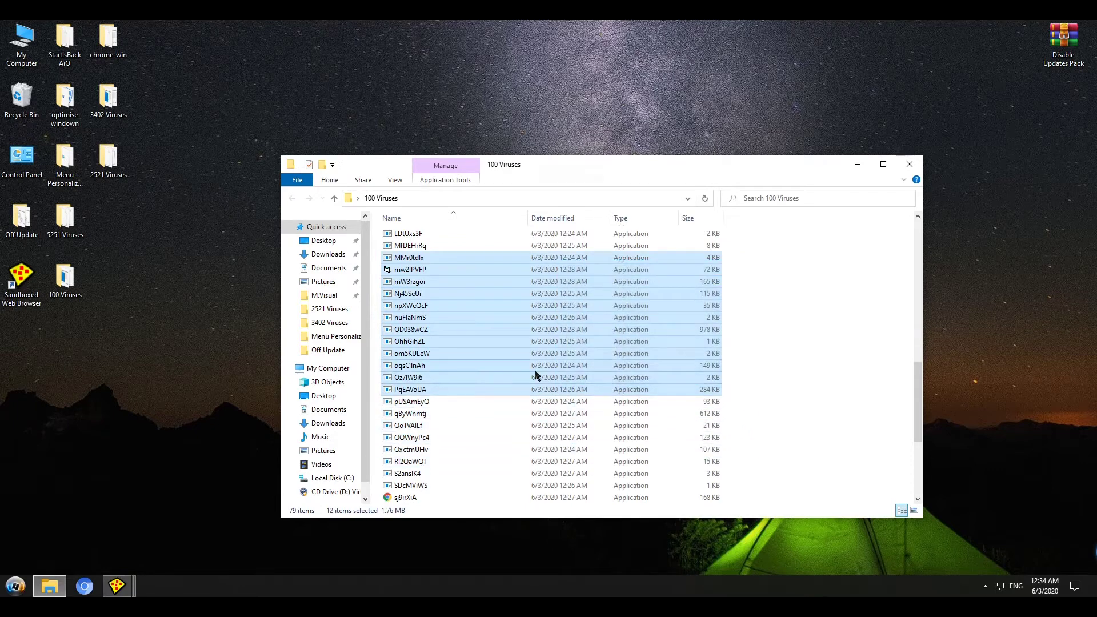
right_click(537, 375)
left_click(597, 168)
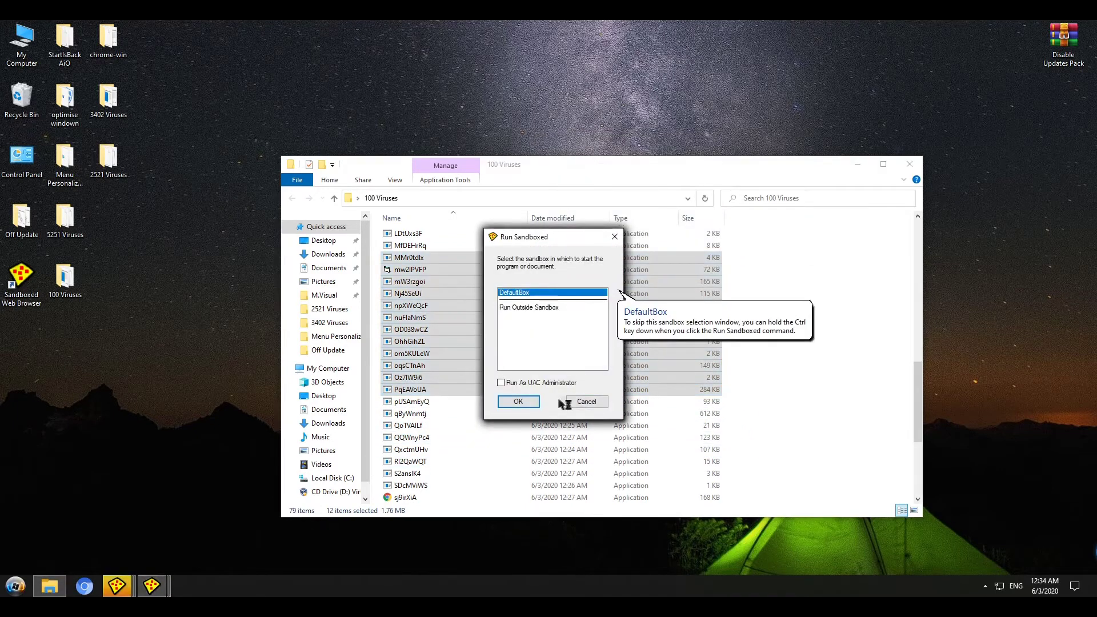
left_click(518, 402)
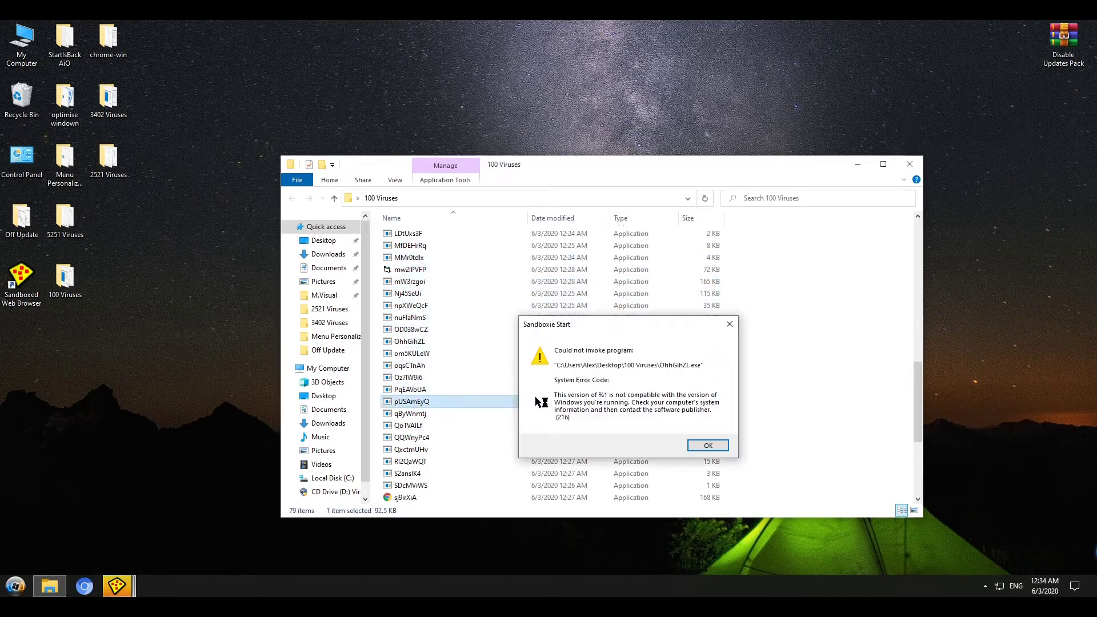
left_click(717, 446)
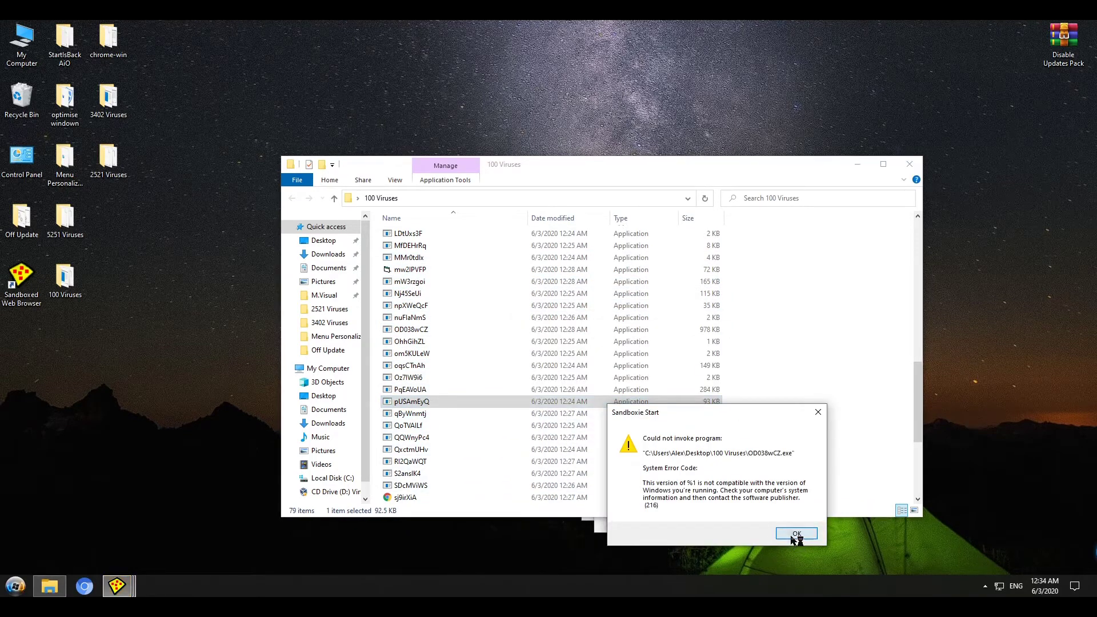
left_click(796, 535)
left_click(777, 522)
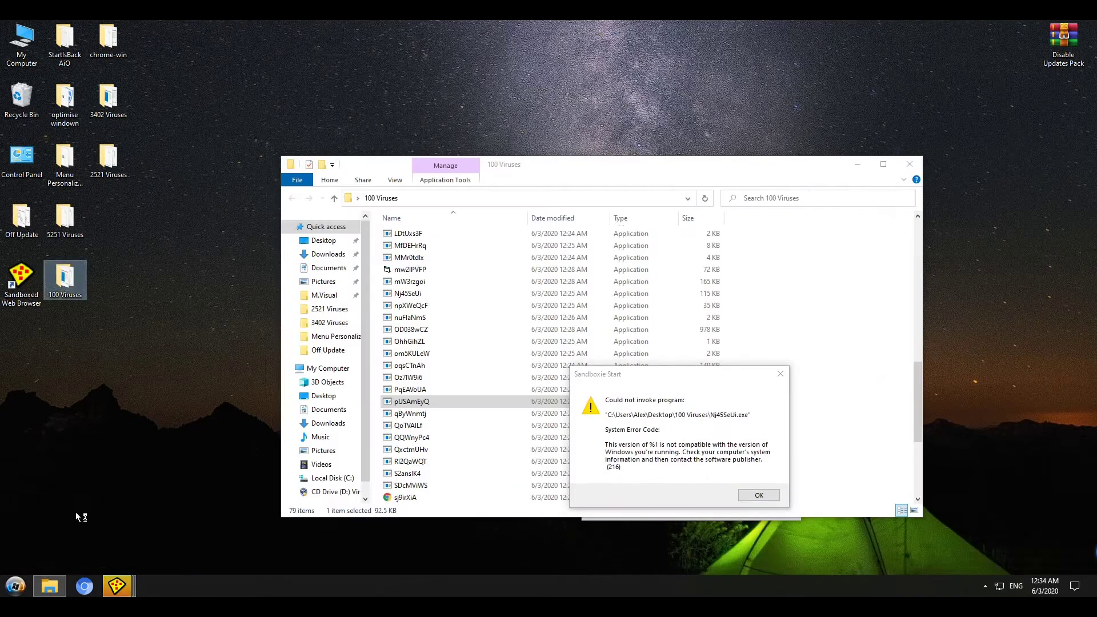
Close all leftover Sandboxie error windows from the taskbar previews
mouse_move(123, 585)
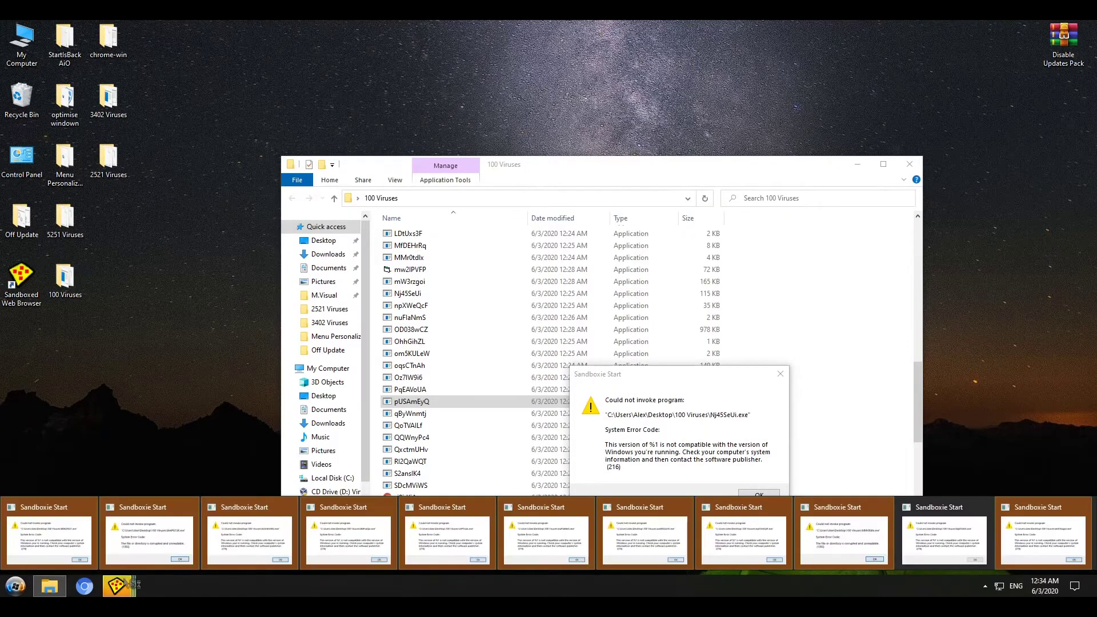
left_click(87, 508)
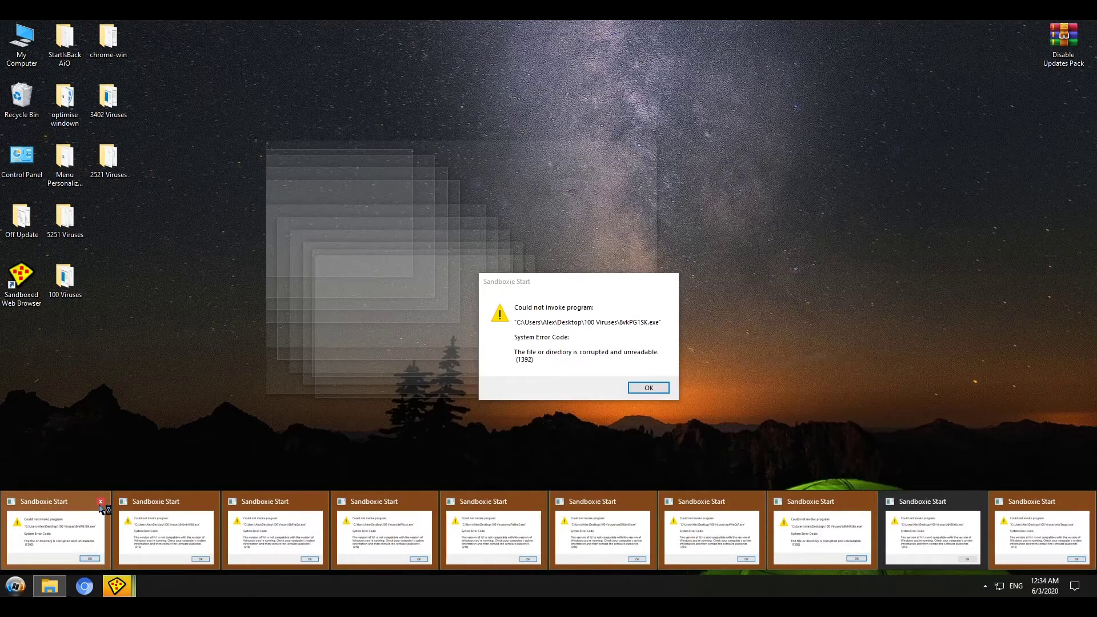
left_click(99, 507)
left_click(107, 499)
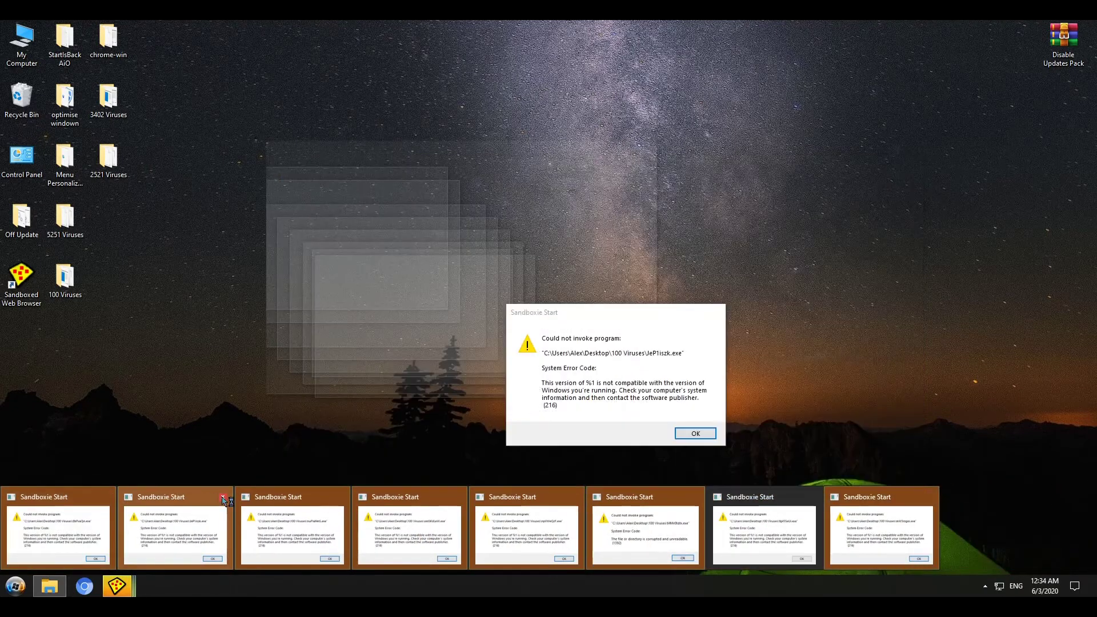
left_click(223, 499)
left_click(223, 498)
left_click(223, 498)
left_click(223, 498)
left_click(223, 499)
left_click(222, 499)
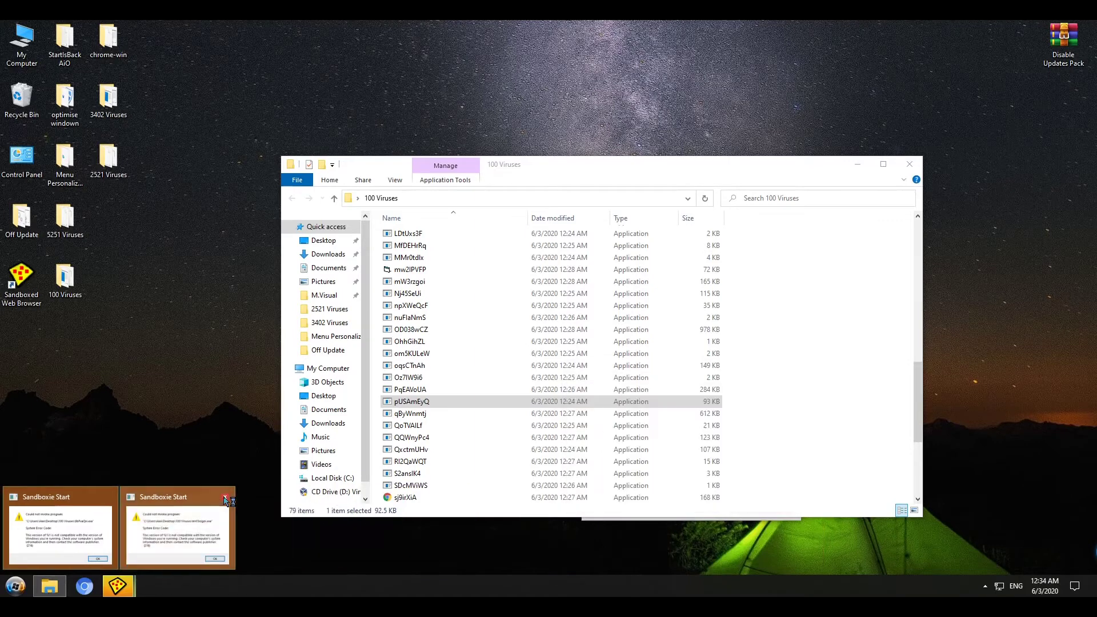
left_click(223, 499)
left_click(165, 499)
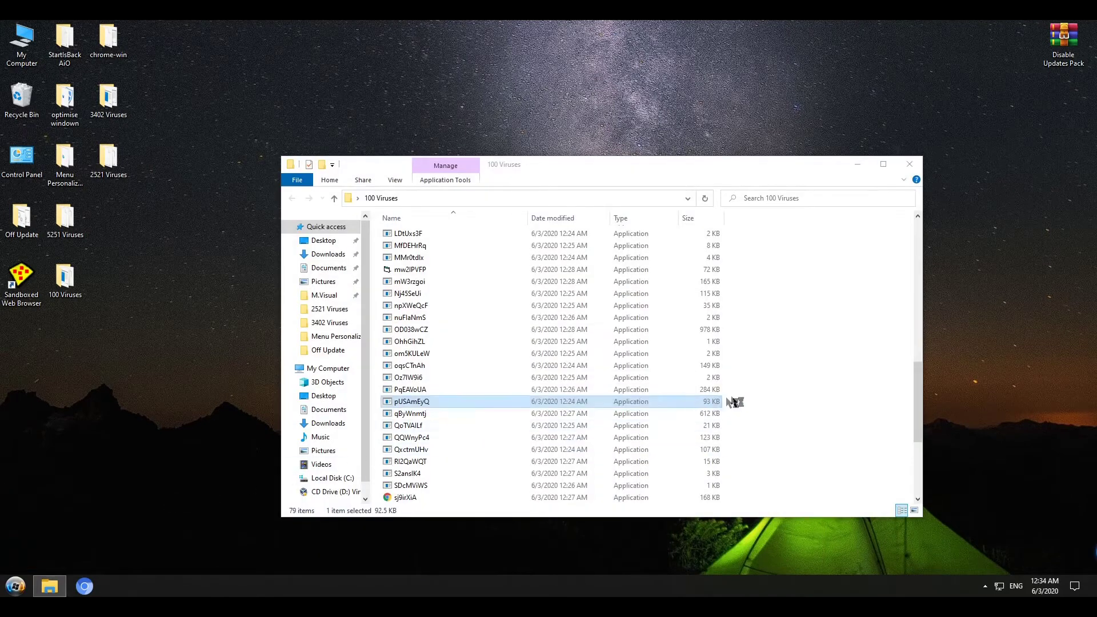
Run the eight files qByWnmtj through sj9irXiA sandboxed in DefaultBox, then clear the selection
left_click_drag(736, 413, 600, 502)
right_click(598, 468)
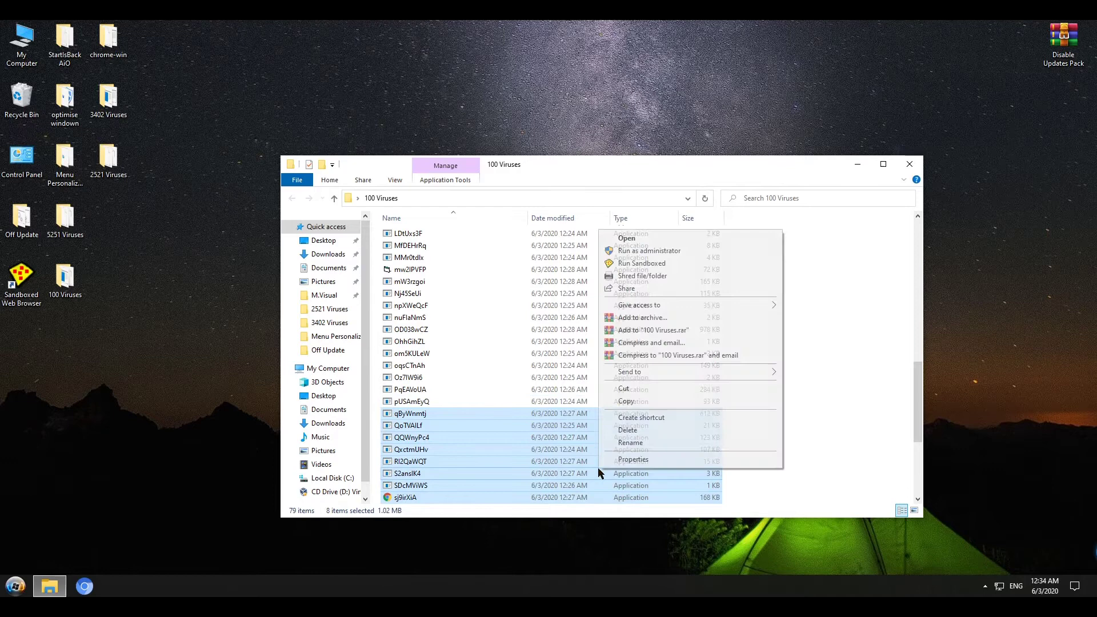
left_click(643, 263)
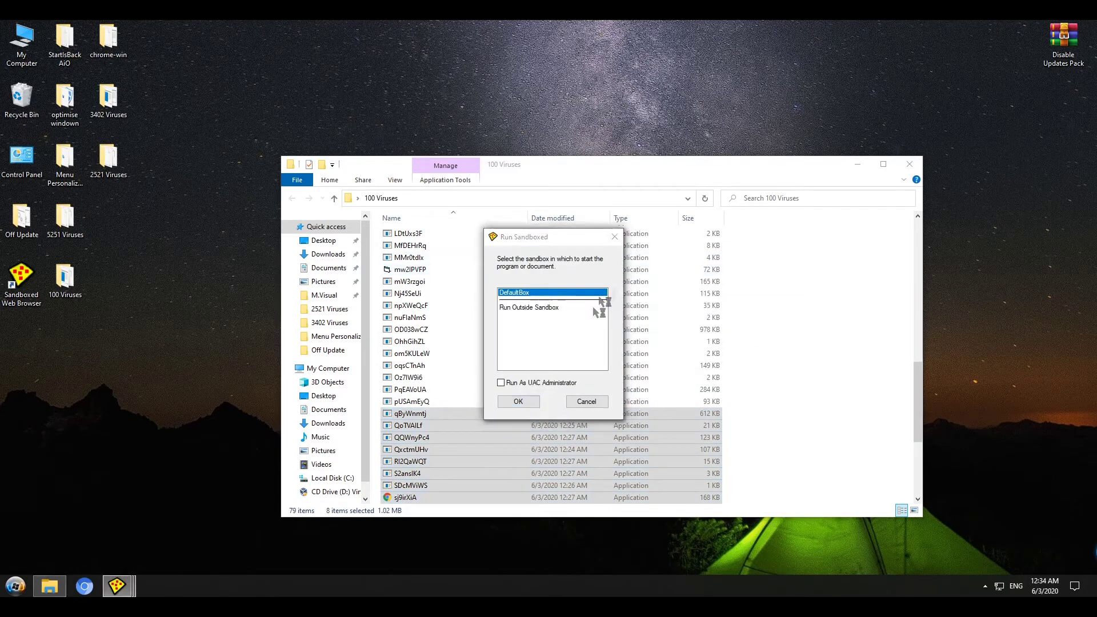
left_click(519, 402)
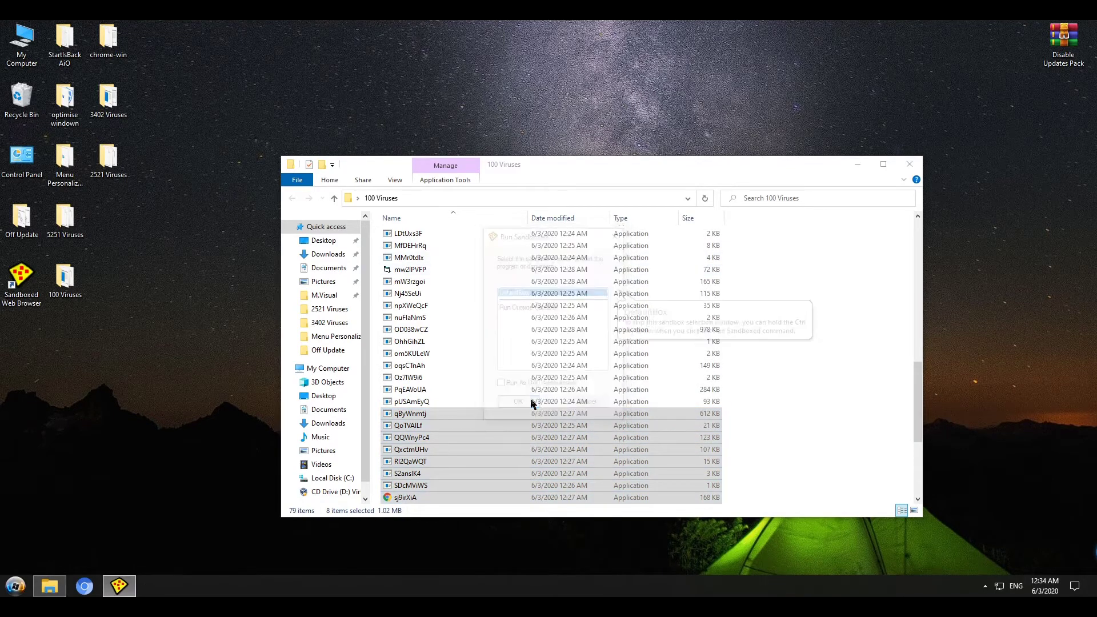
left_click(531, 402)
left_click(743, 430)
scroll(743, 430, "down", 5)
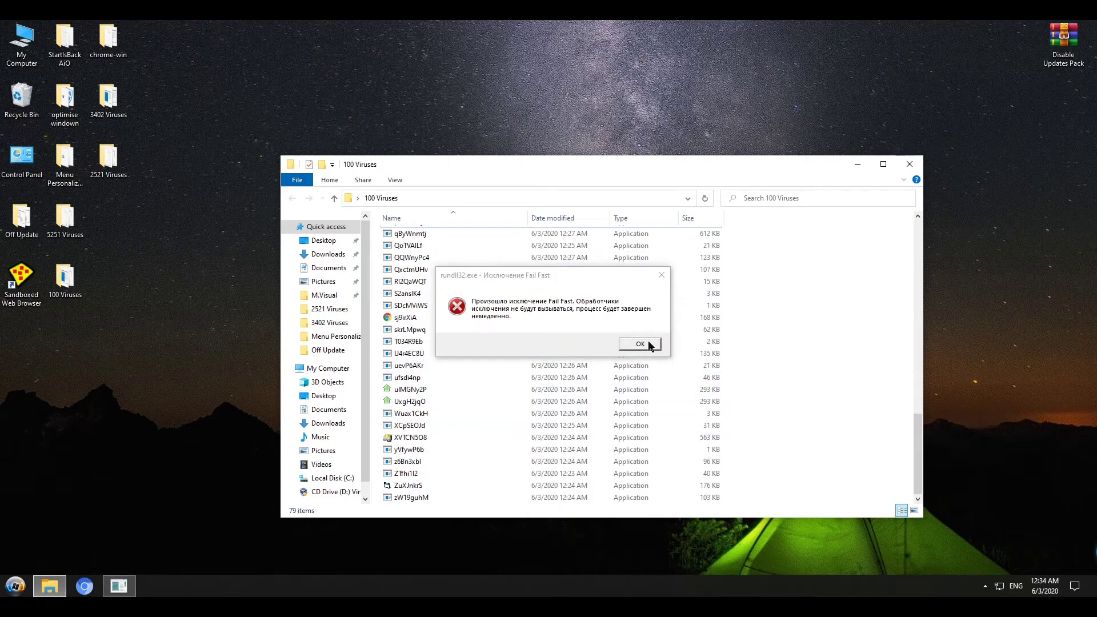
Dismiss the rundll32 Fail Fast error and every Sandboxie Start error via taskbar thumbnails
left_click(646, 344)
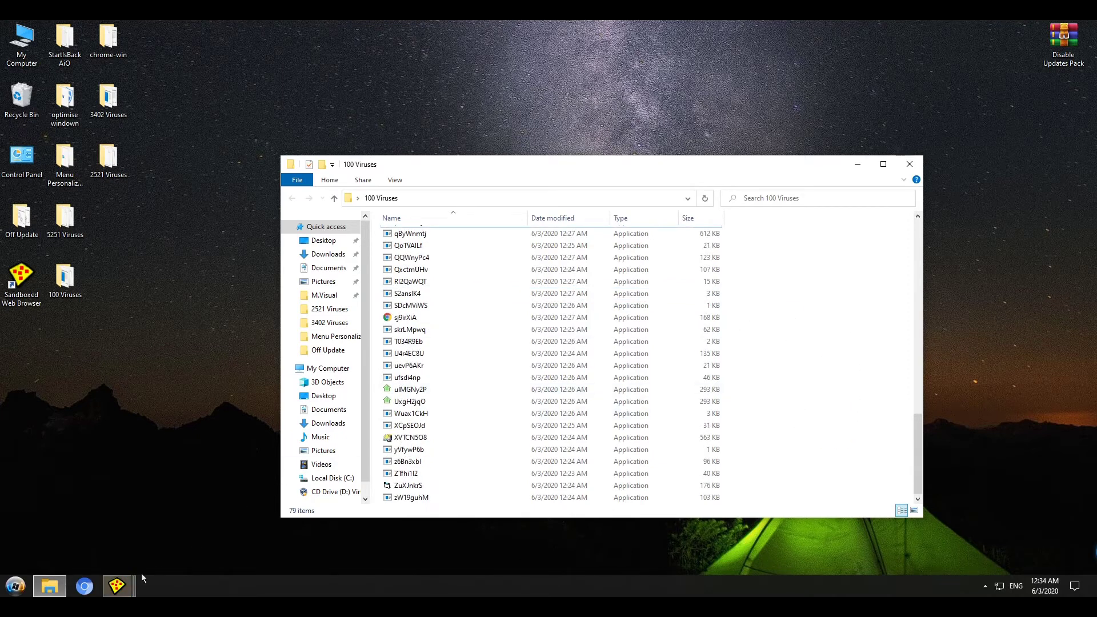
mouse_move(123, 586)
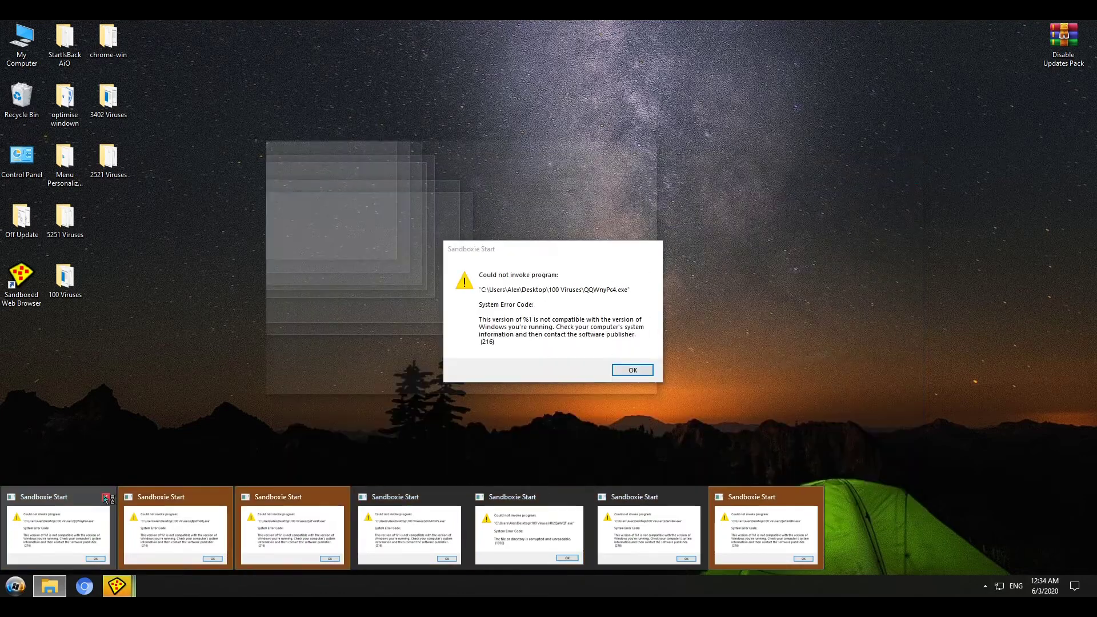
left_click(105, 500)
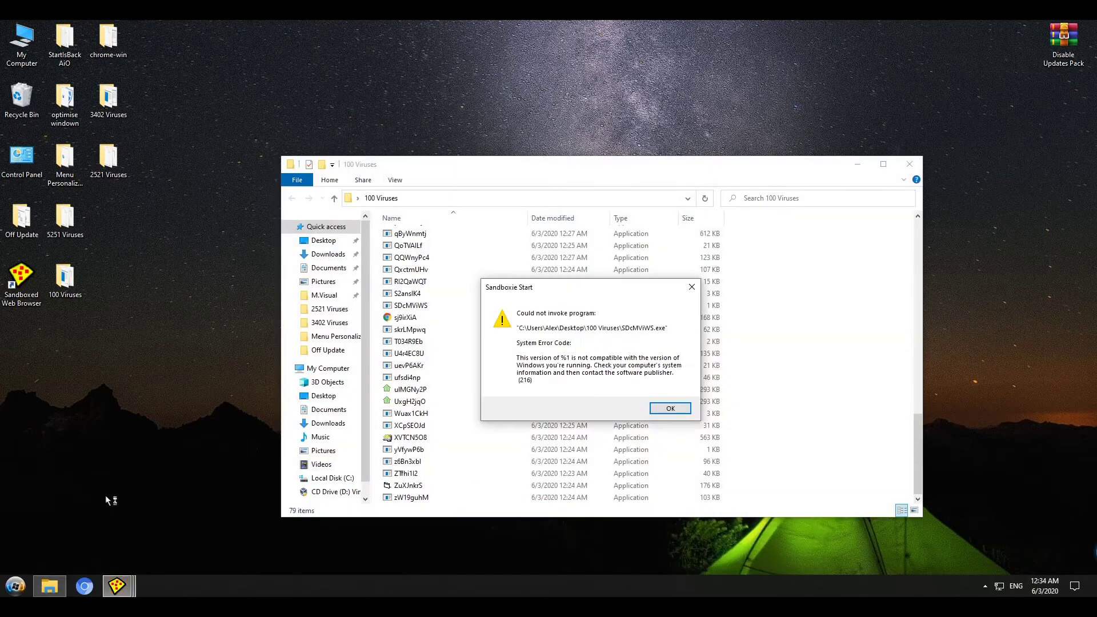
left_click(670, 409)
mouse_move(116, 587)
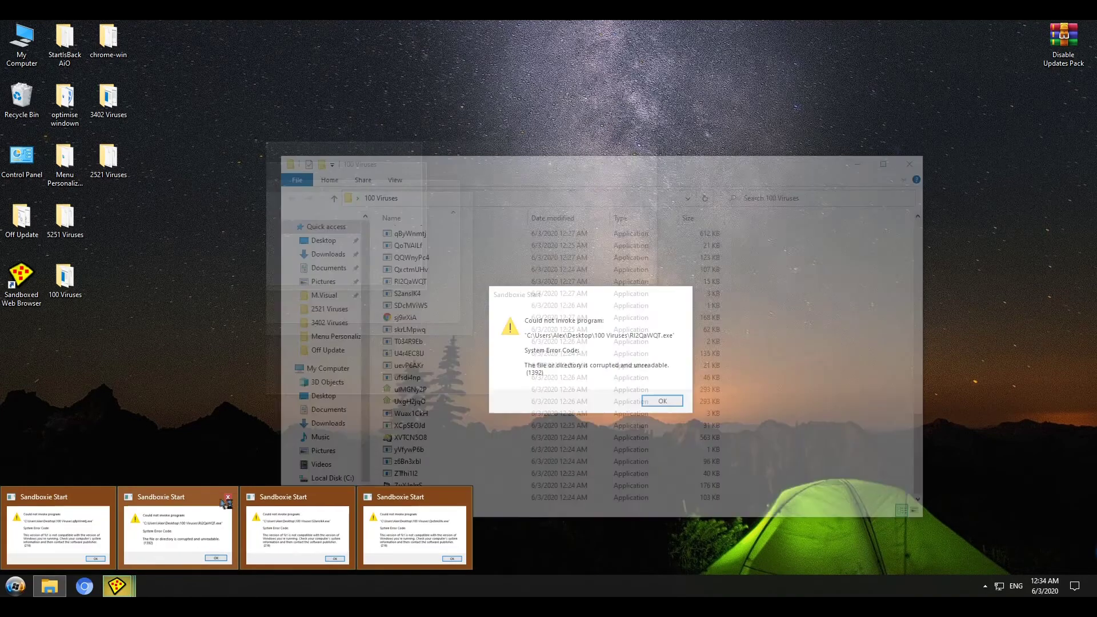
left_click(227, 500)
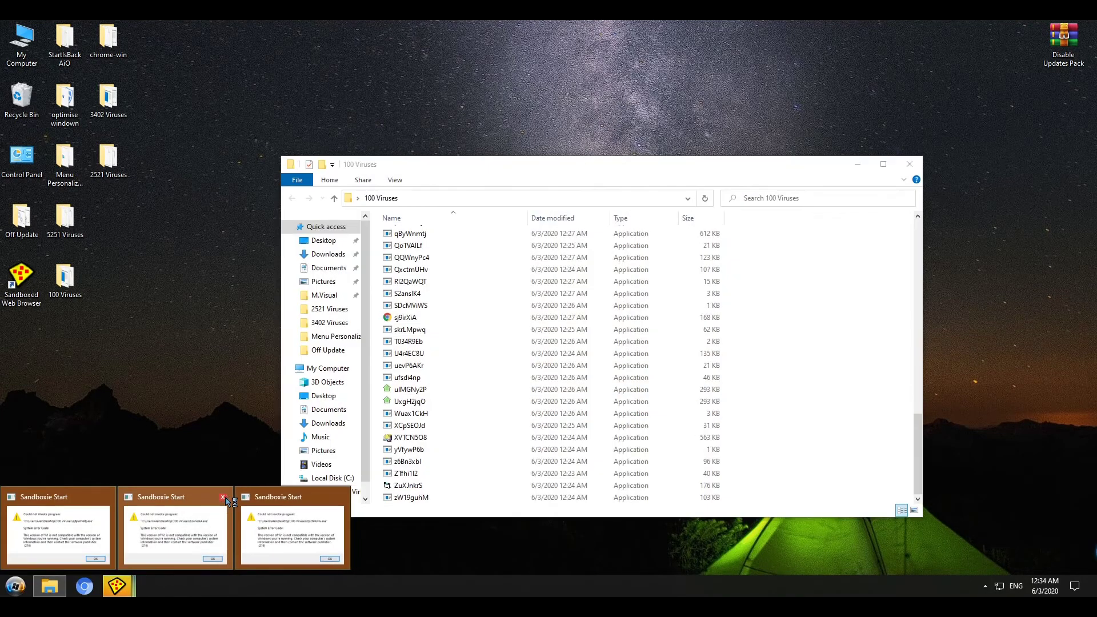
left_click(227, 497)
left_click(227, 497)
left_click(172, 497)
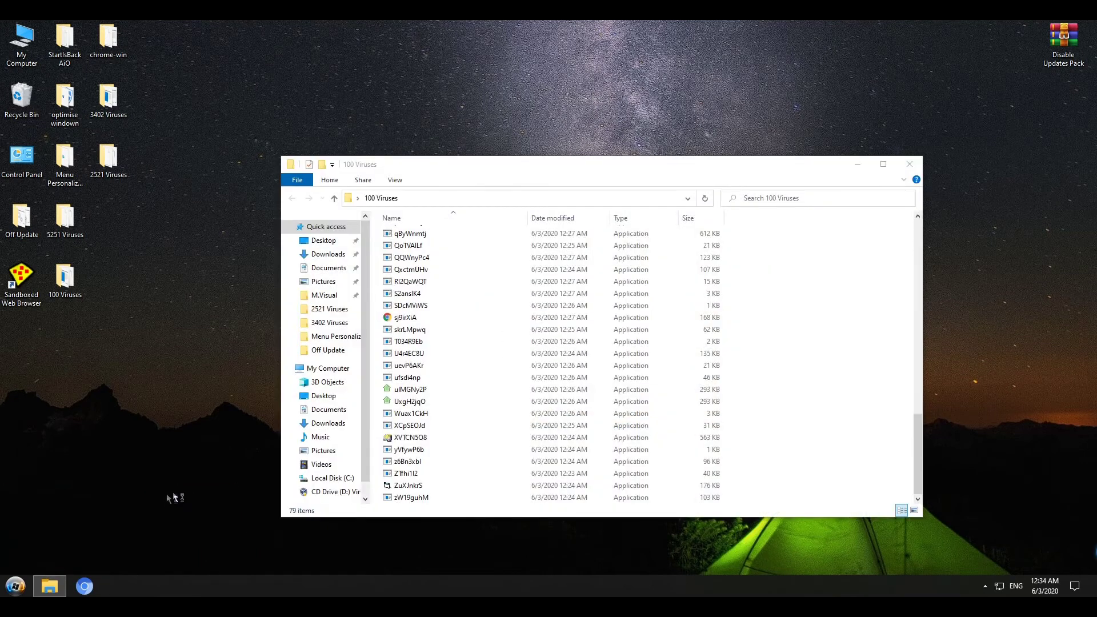
left_click(784, 390)
Run the eleven files skrLMpwq through yVfywP6b sandboxed in DefaultBox
left_click_drag(727, 330, 598, 455)
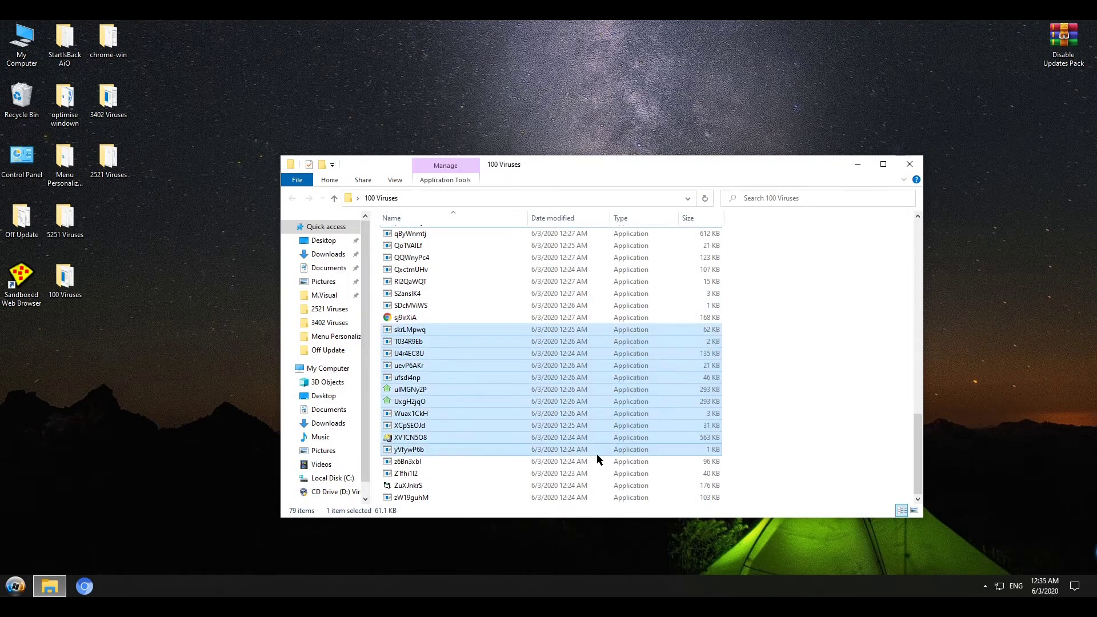
right_click(496, 394)
left_click(539, 189)
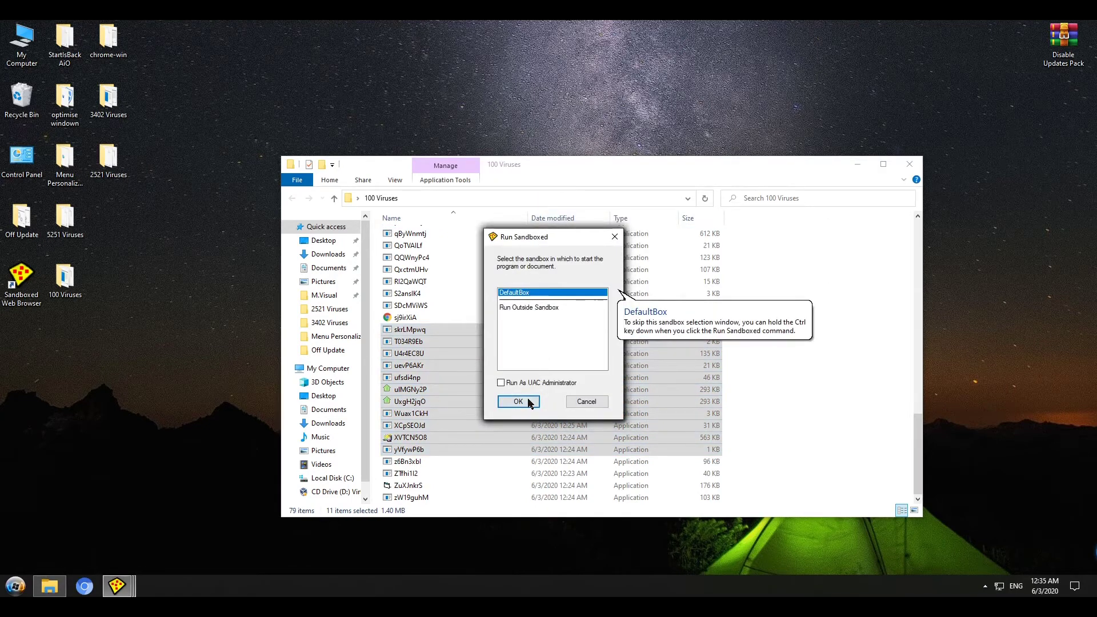
left_click(518, 402)
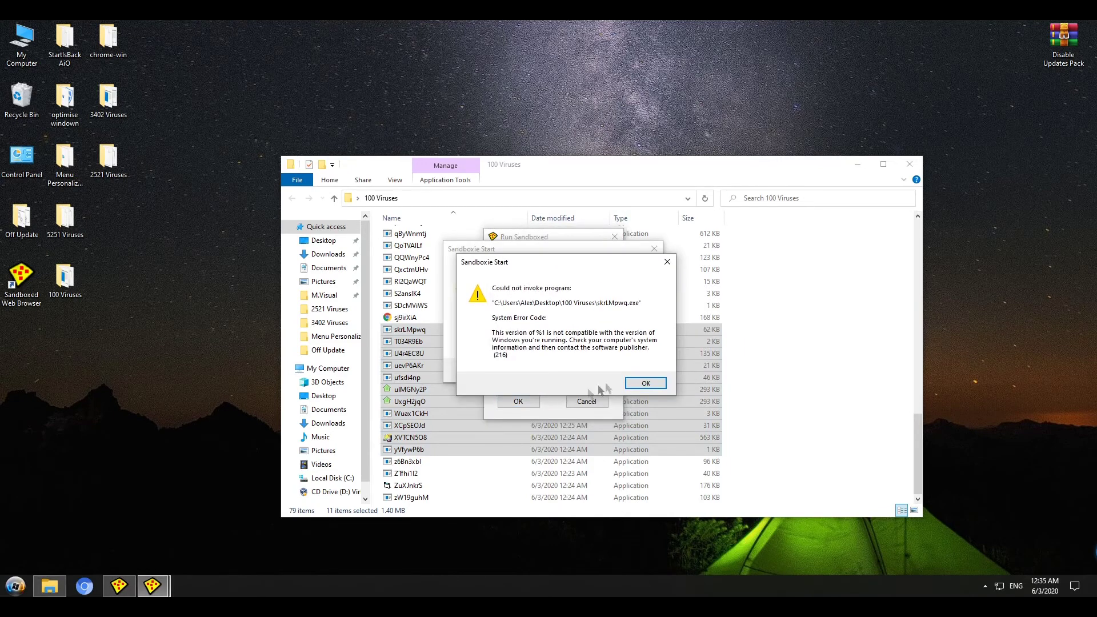
Dismiss the skrLMpwq, T034R9Eb, yVfywP6b and Wuax1CkH errors and the leftover sandbox chooser
left_click(648, 382)
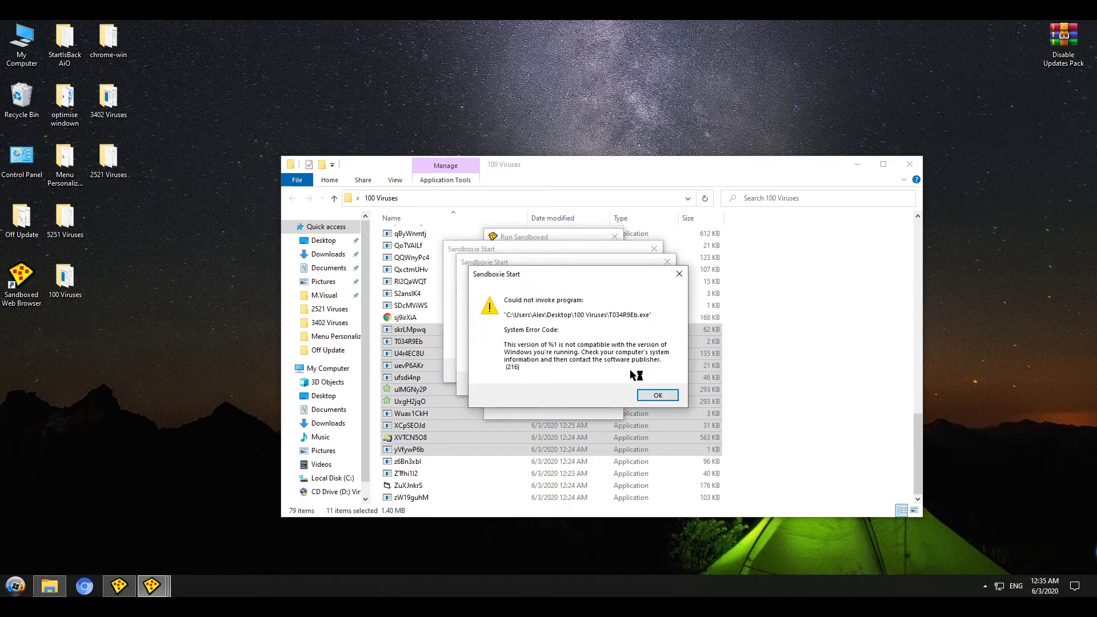
left_click(670, 412)
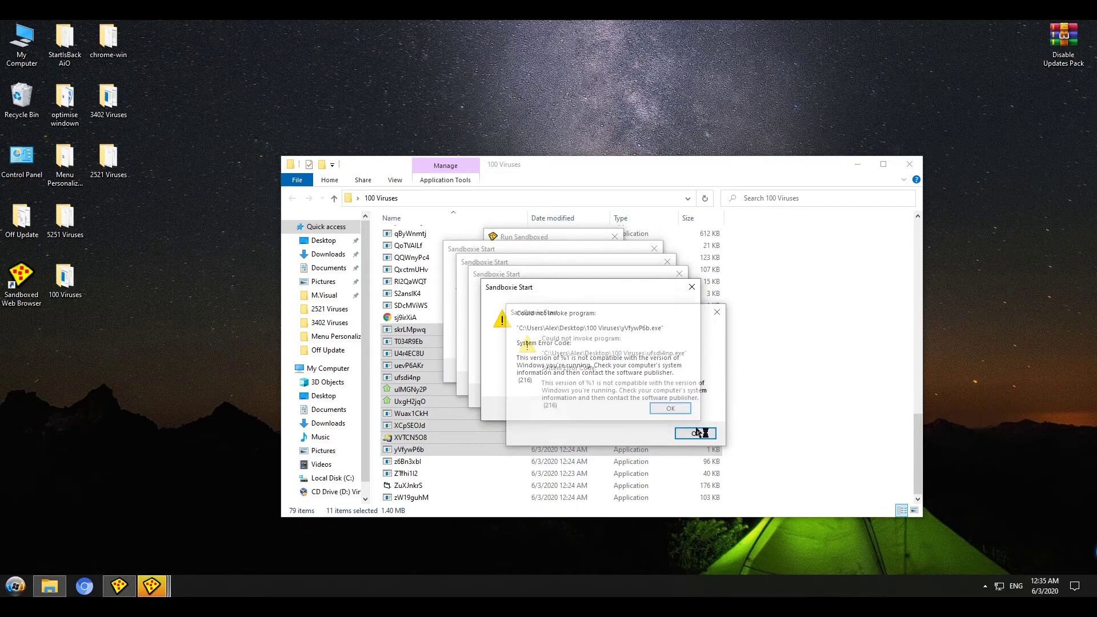
left_click(670, 410)
left_click(659, 396)
left_click(647, 382)
left_click(631, 370)
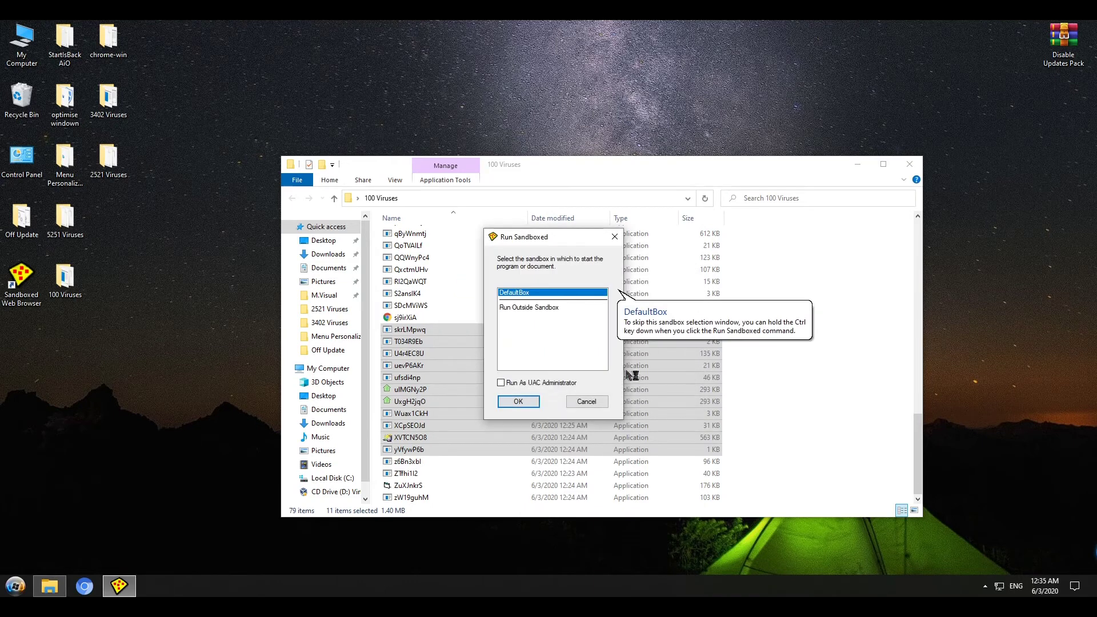
left_click(537, 403)
left_click(537, 403)
left_click(736, 461)
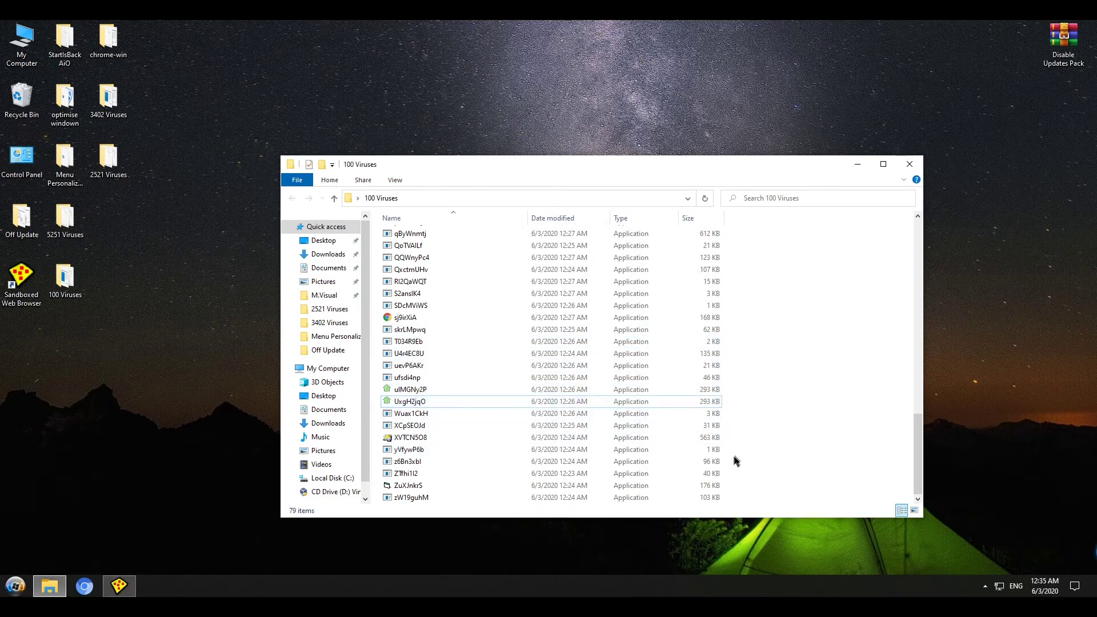
Run the seven files XCpSEOJd through zW19guhM sandboxed in DefaultBox
left_click_drag(724, 464, 674, 519)
left_click_drag(760, 424, 714, 503)
right_click(604, 492)
left_click(652, 287)
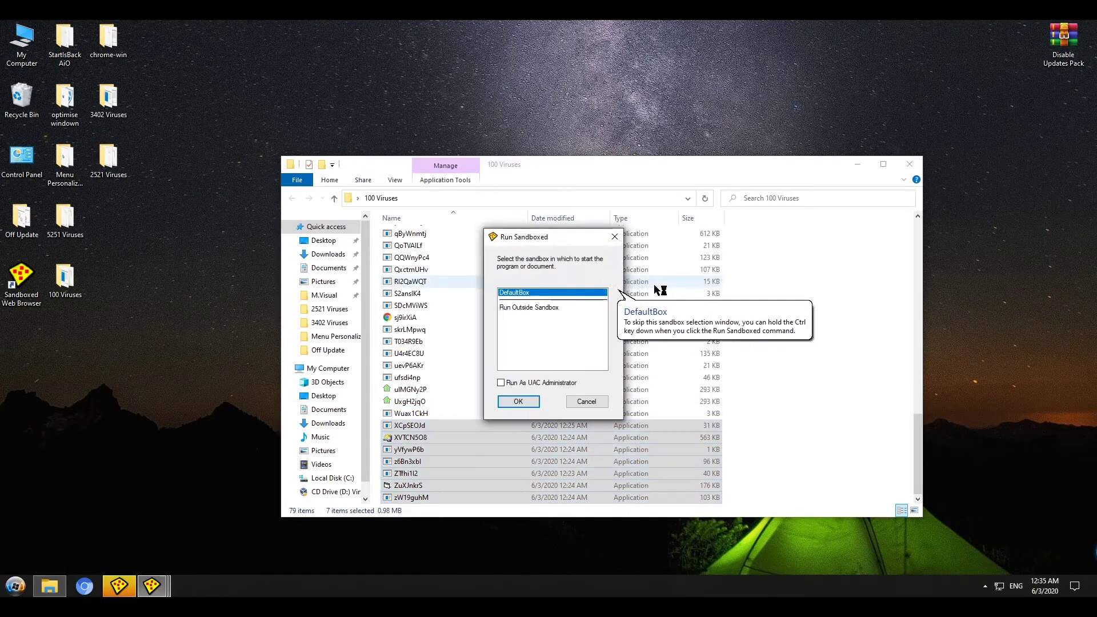
left_click(519, 402)
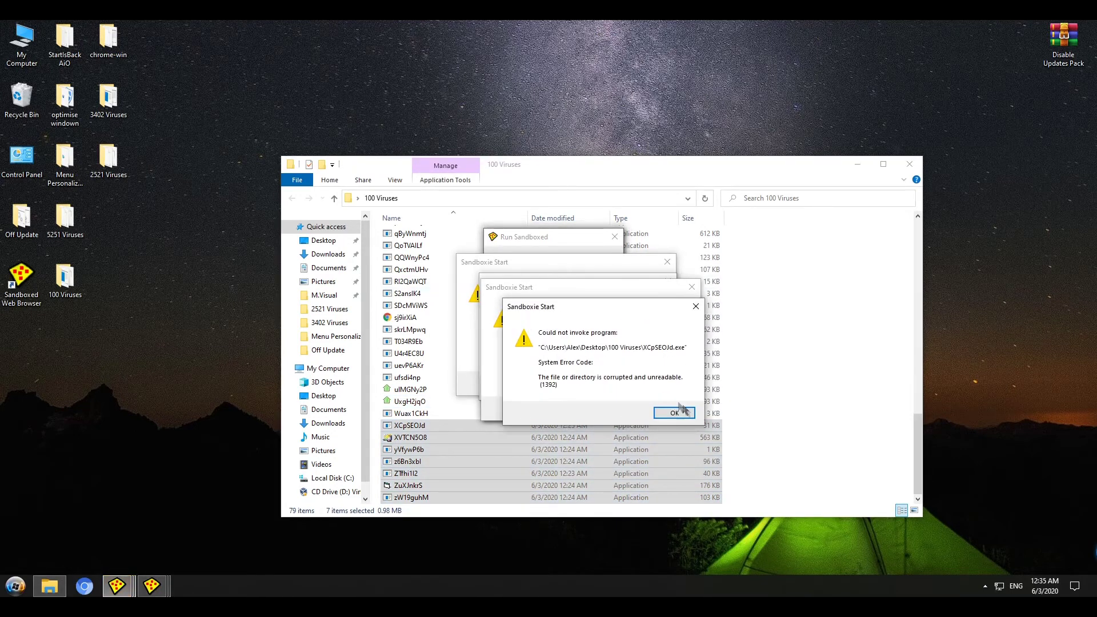
Dismiss the XCpSEOJd, ZTfhi1l2 and zW19guhM errors, then close the 100 Viruses folder
left_click(647, 388)
left_click(671, 408)
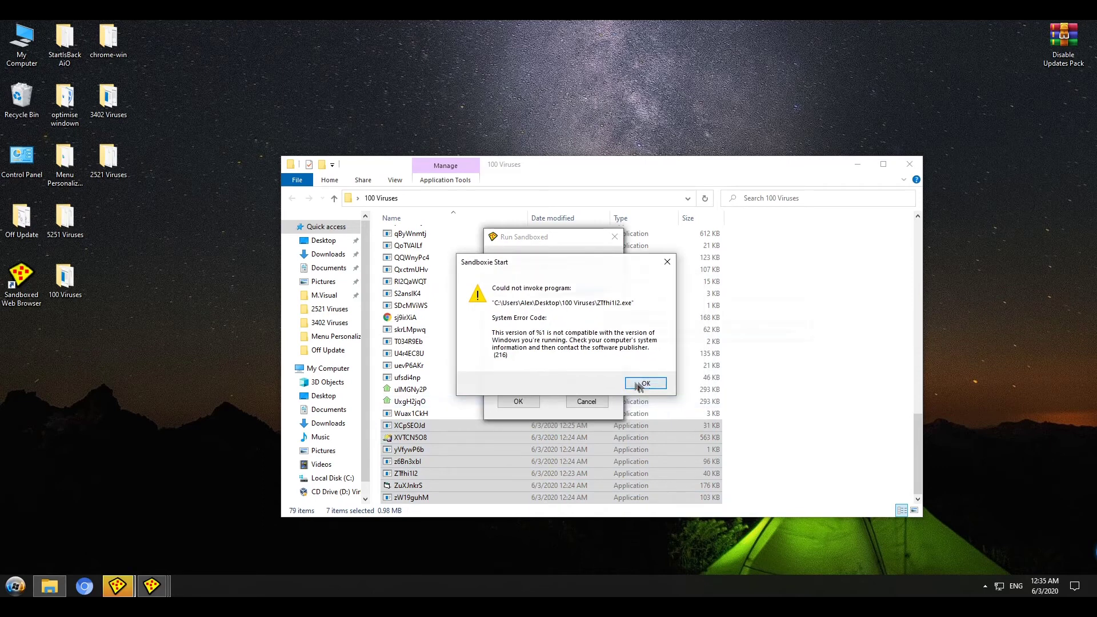
left_click(647, 383)
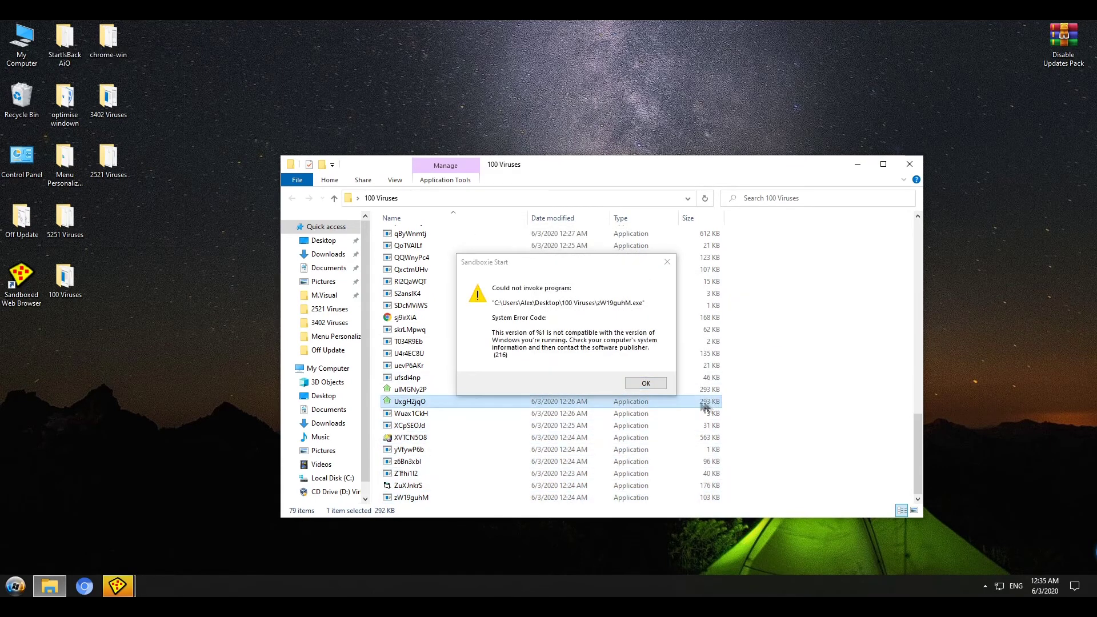
left_click(652, 384)
left_click(911, 359)
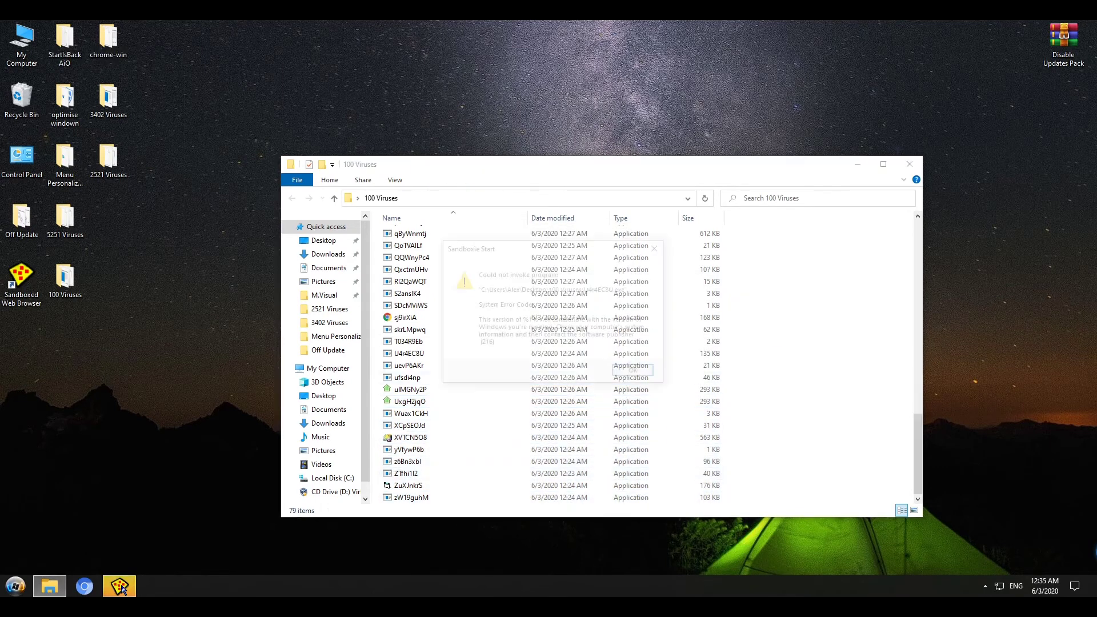
left_click(631, 371)
left_click(707, 358)
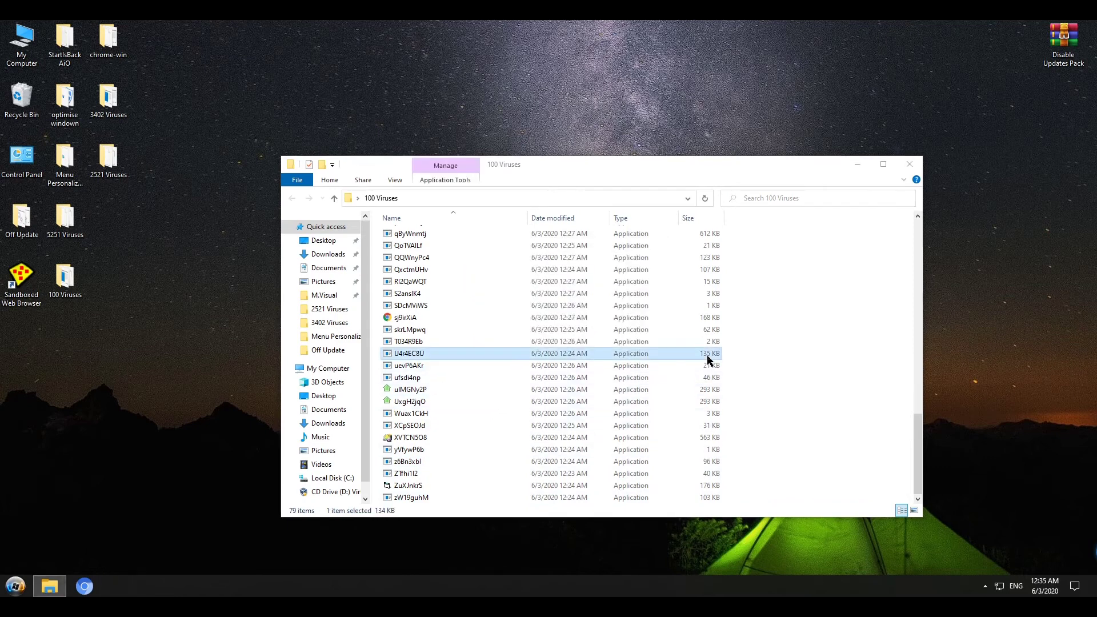
left_click(781, 283)
left_click(910, 165)
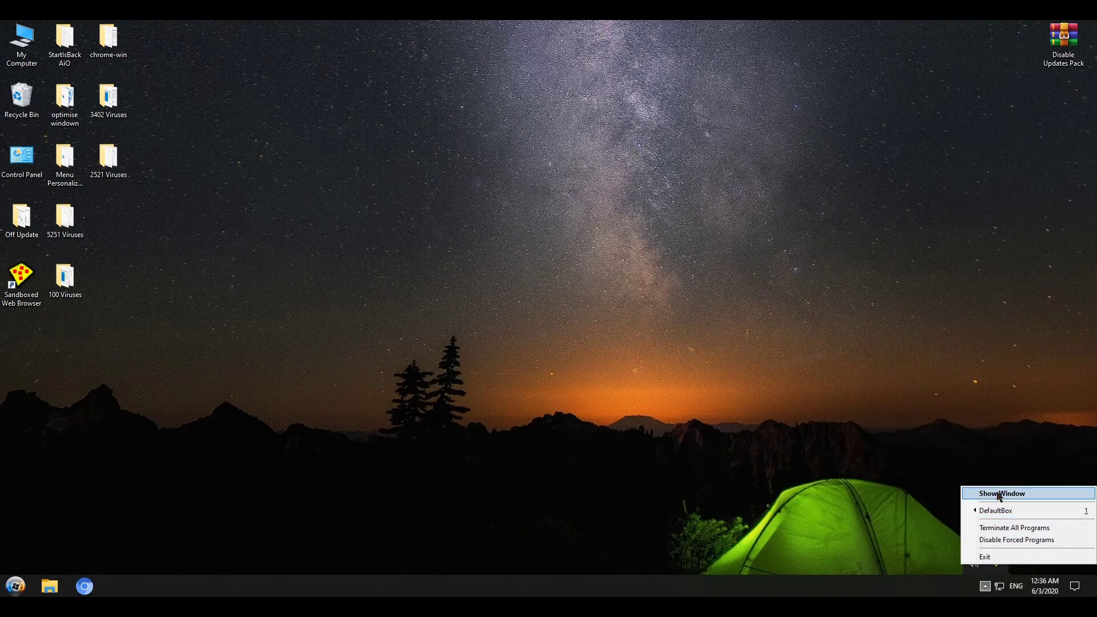
From the tray's Sandboxie Control, terminate the sandboxed cRVSMuwT.exe process in DefaultBox
left_click(1004, 493)
left_click(375, 258)
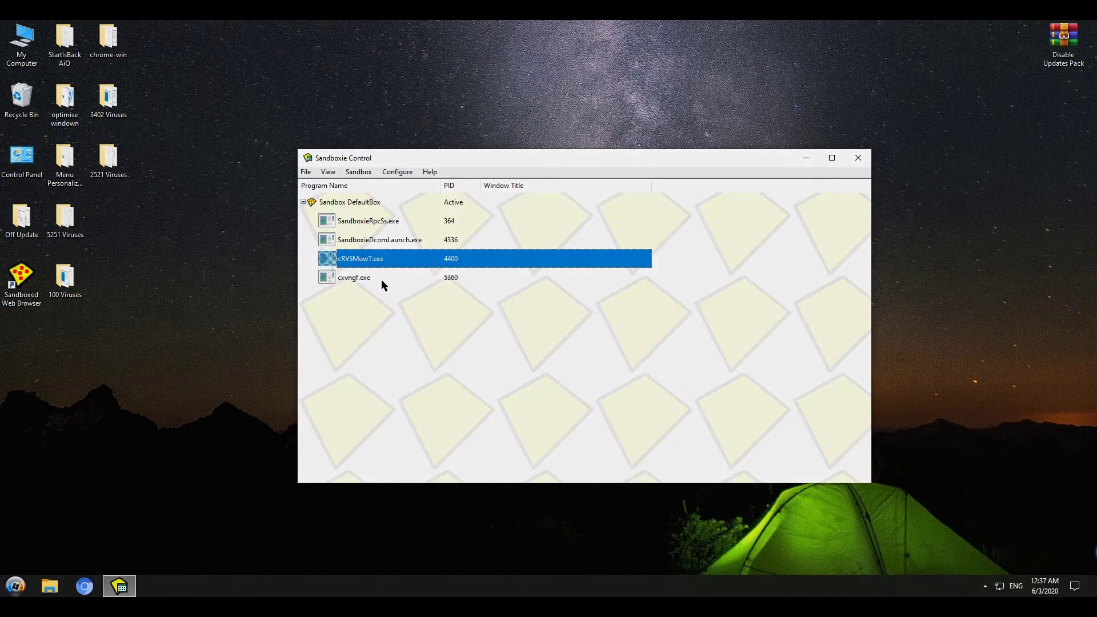
right_click(381, 266)
left_click(430, 275)
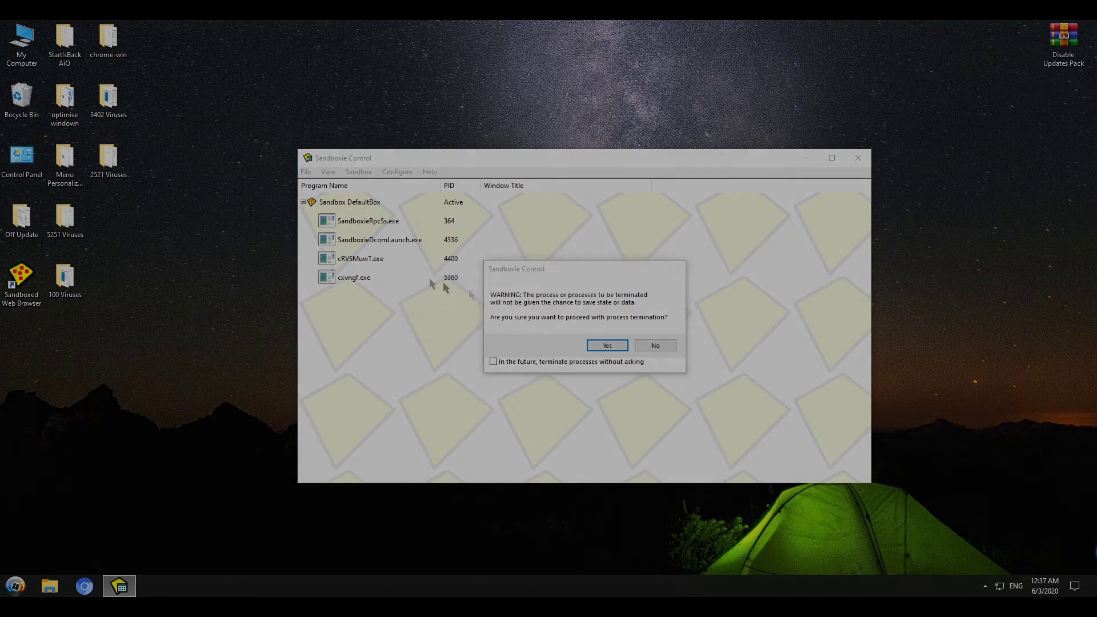
left_click(605, 344)
Terminate the sandboxed cxvngf.exe process and confirm
left_click(350, 262)
right_click(353, 266)
left_click(392, 276)
left_click(617, 345)
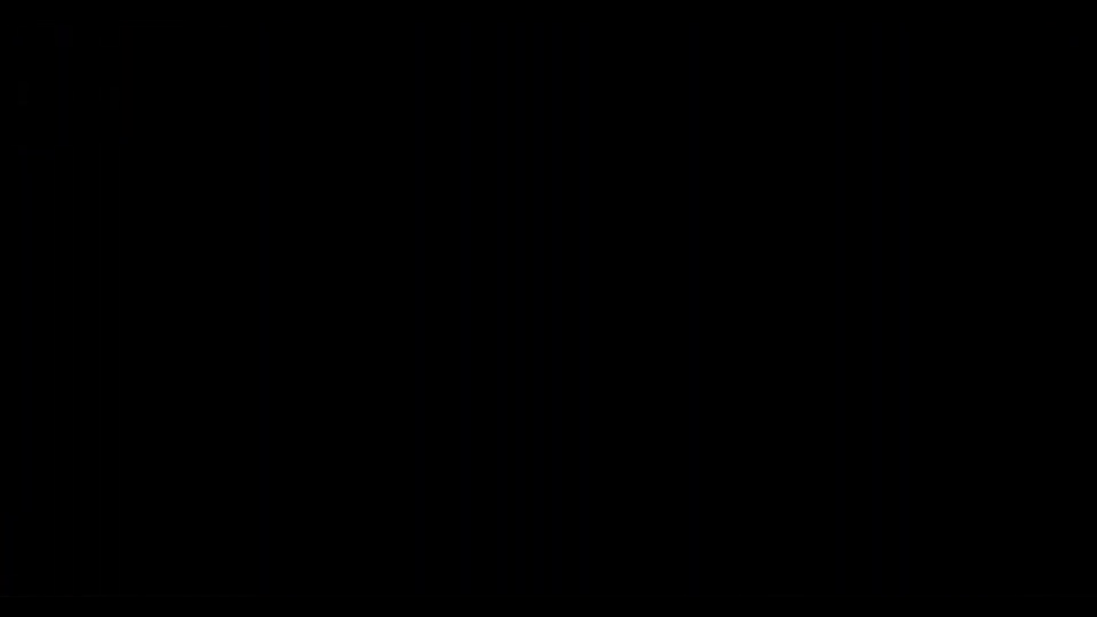